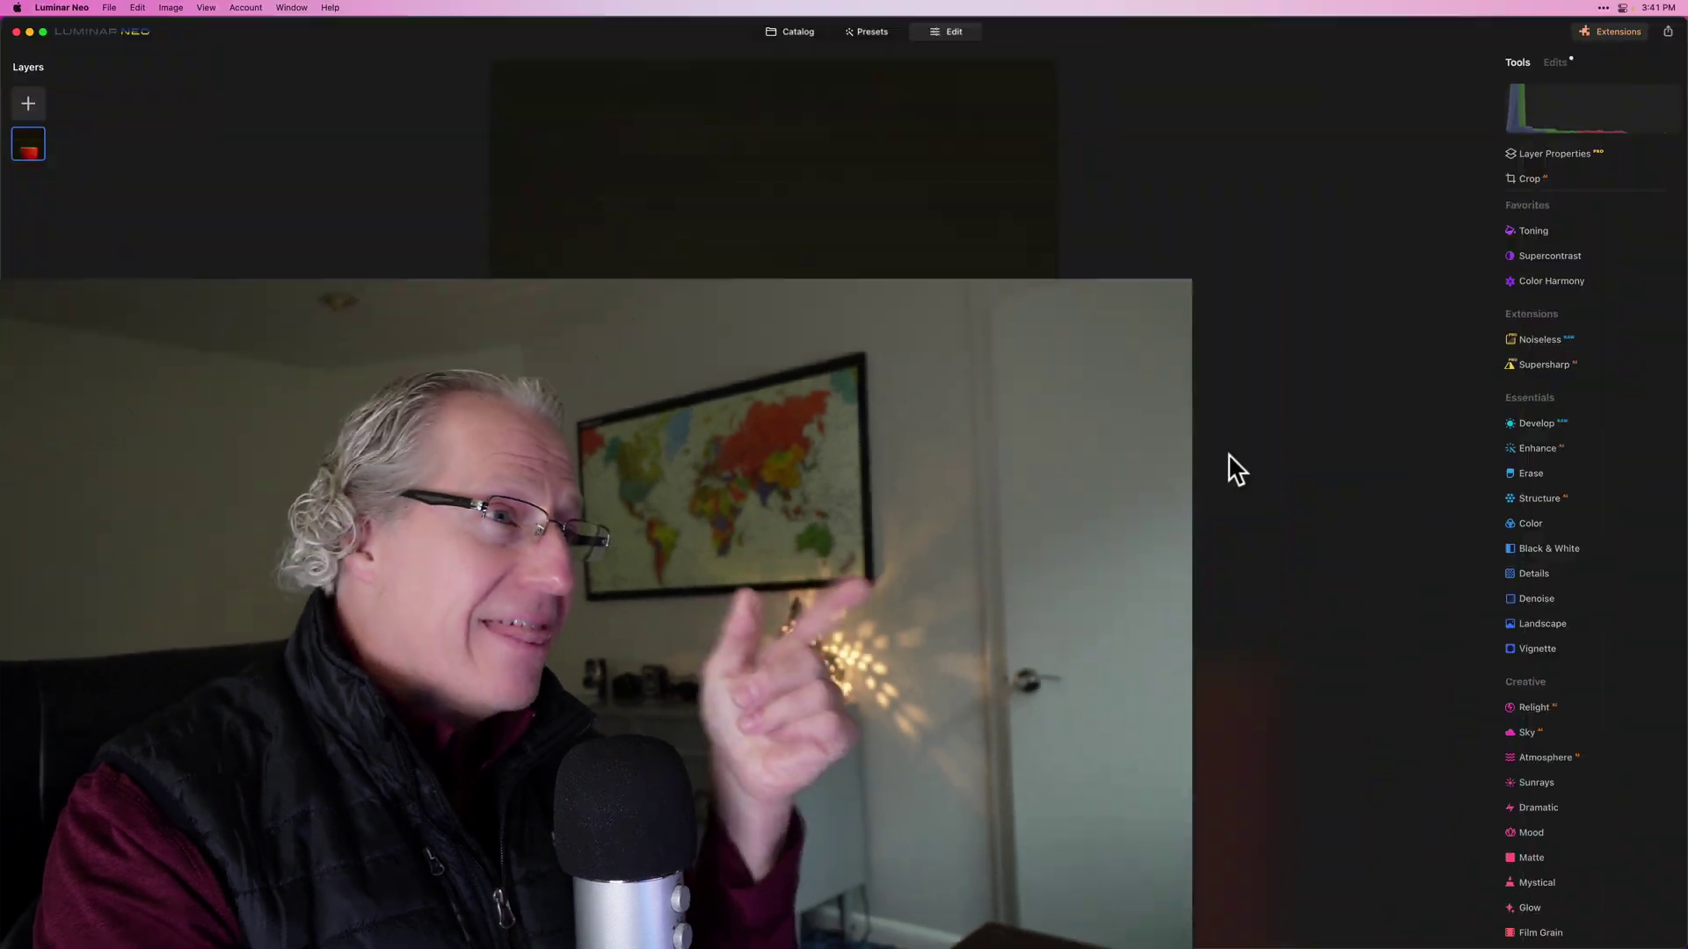
Expand the Color tool and its HSL section, and set Hue Shift to 75 to turn the red cup green
click(1434, 466)
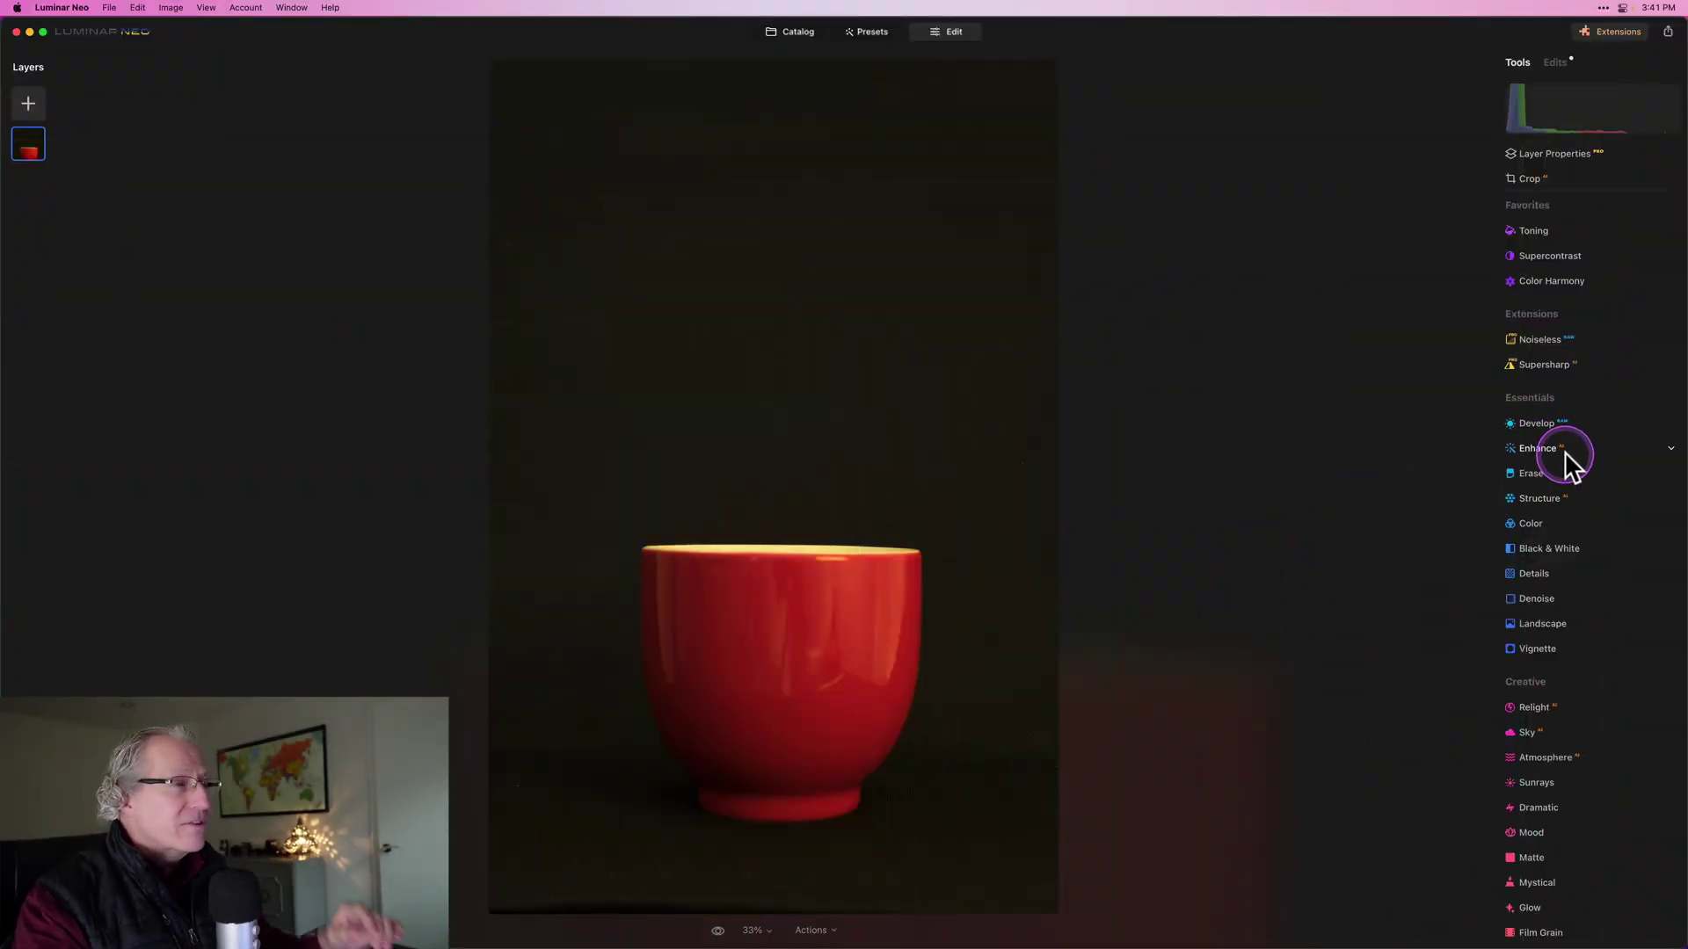
scroll(1564, 451, down, 2)
scroll(1564, 451, down, 1)
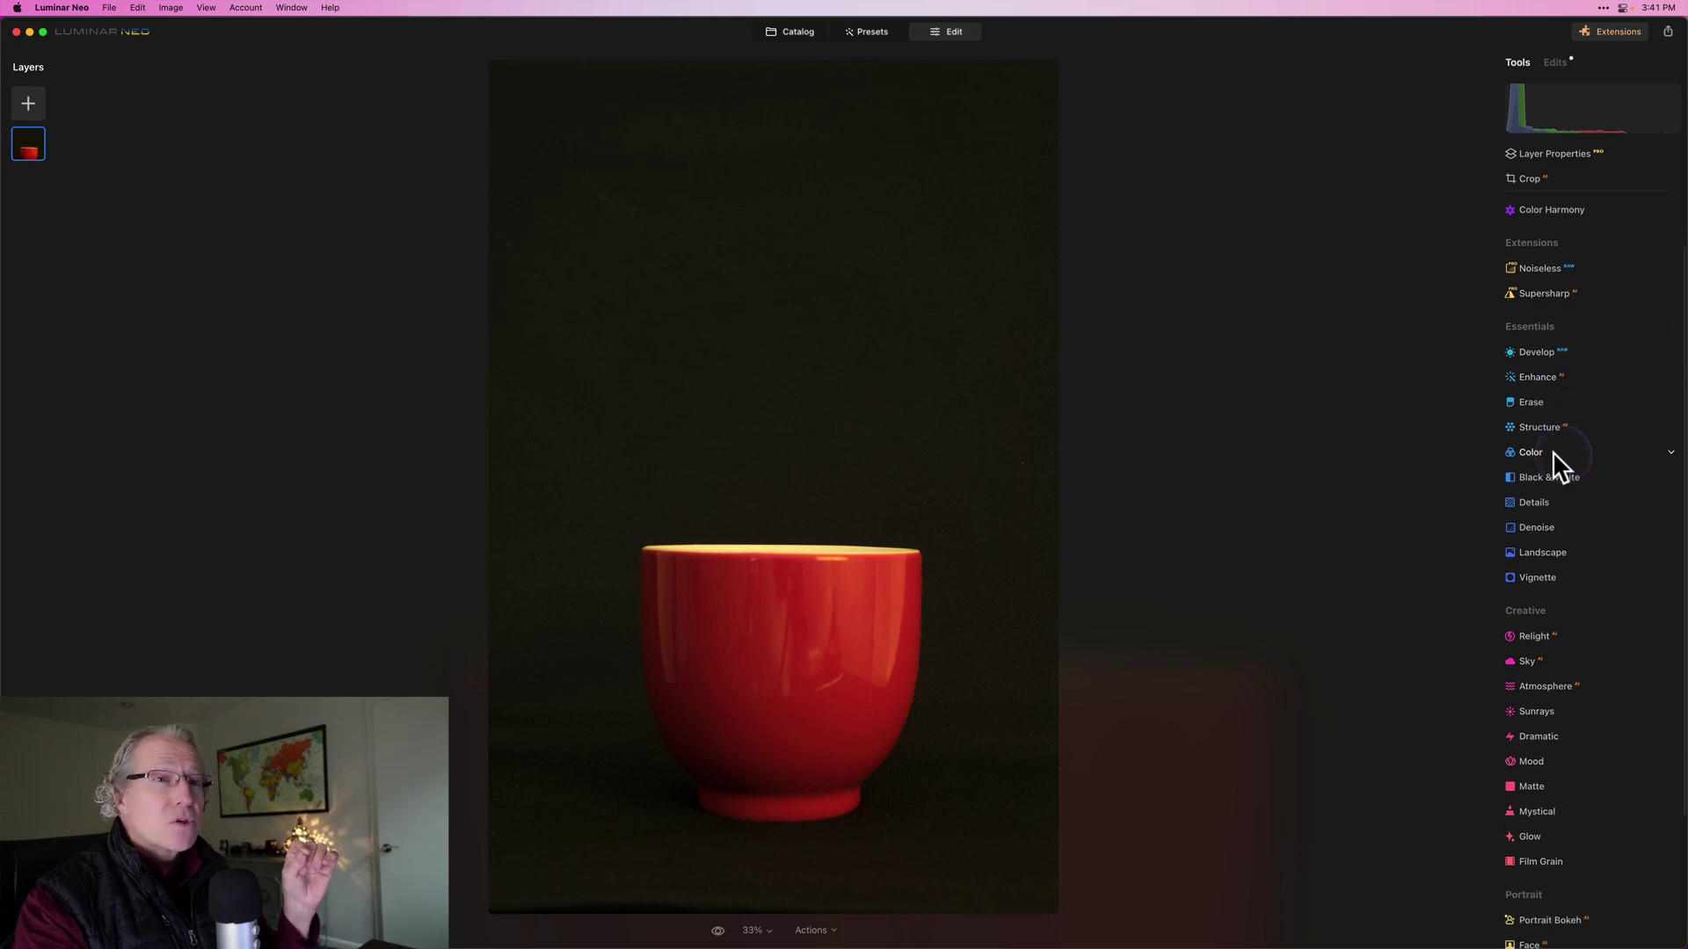
click(1531, 451)
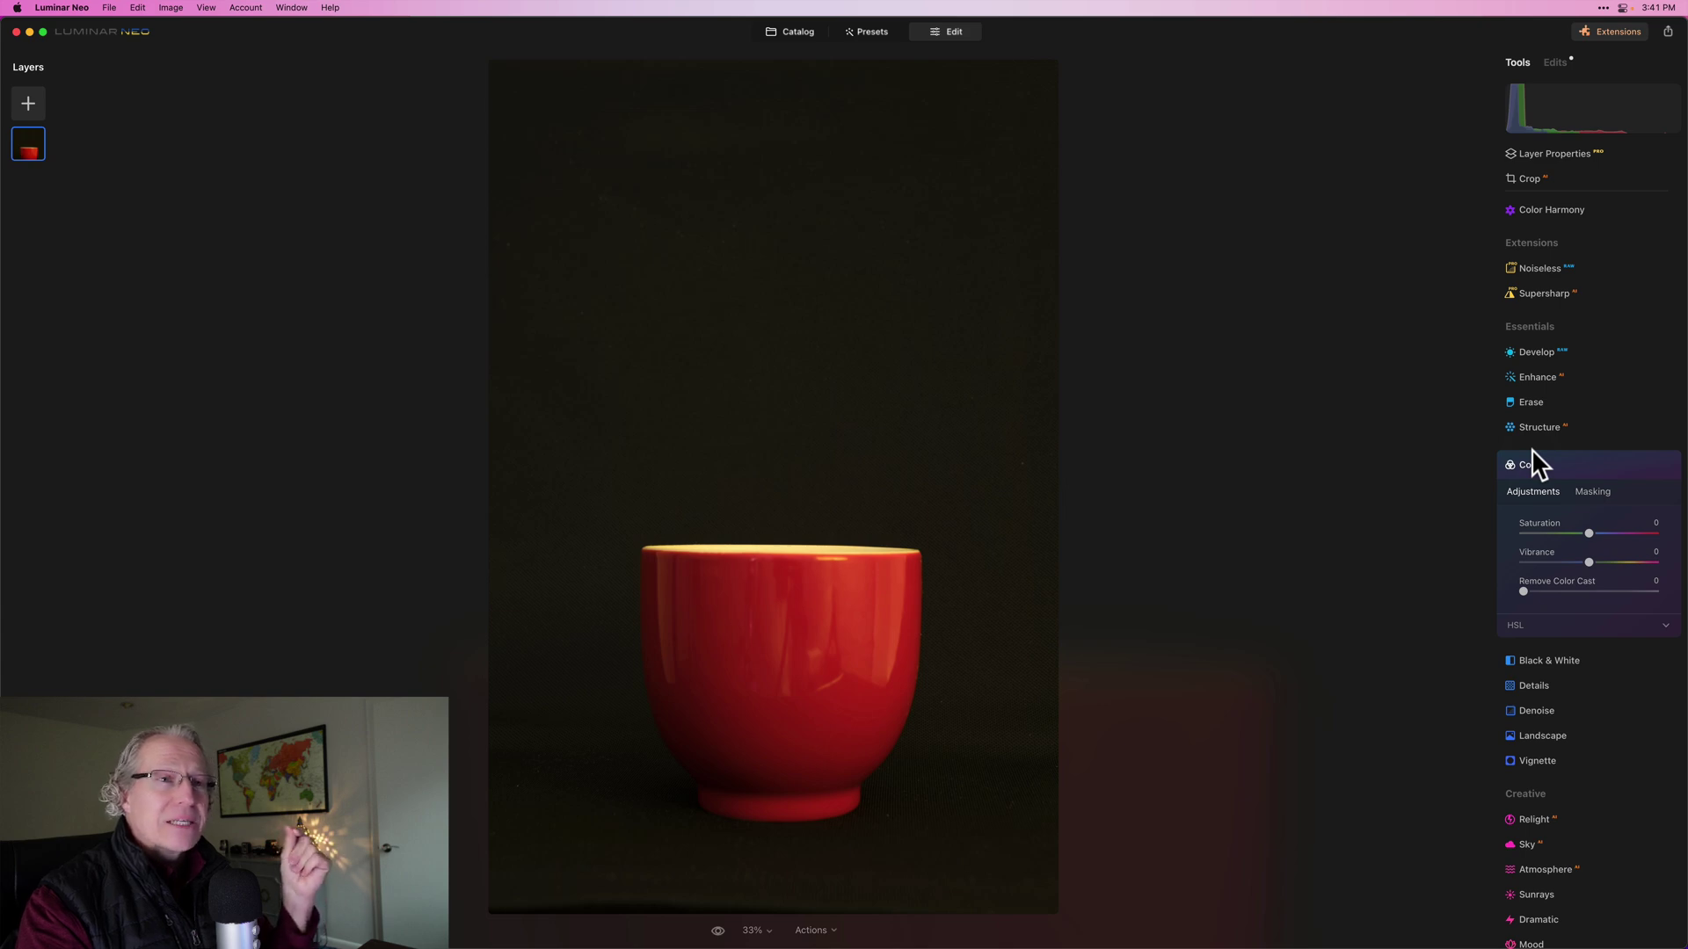
scroll(1528, 494, down, 5)
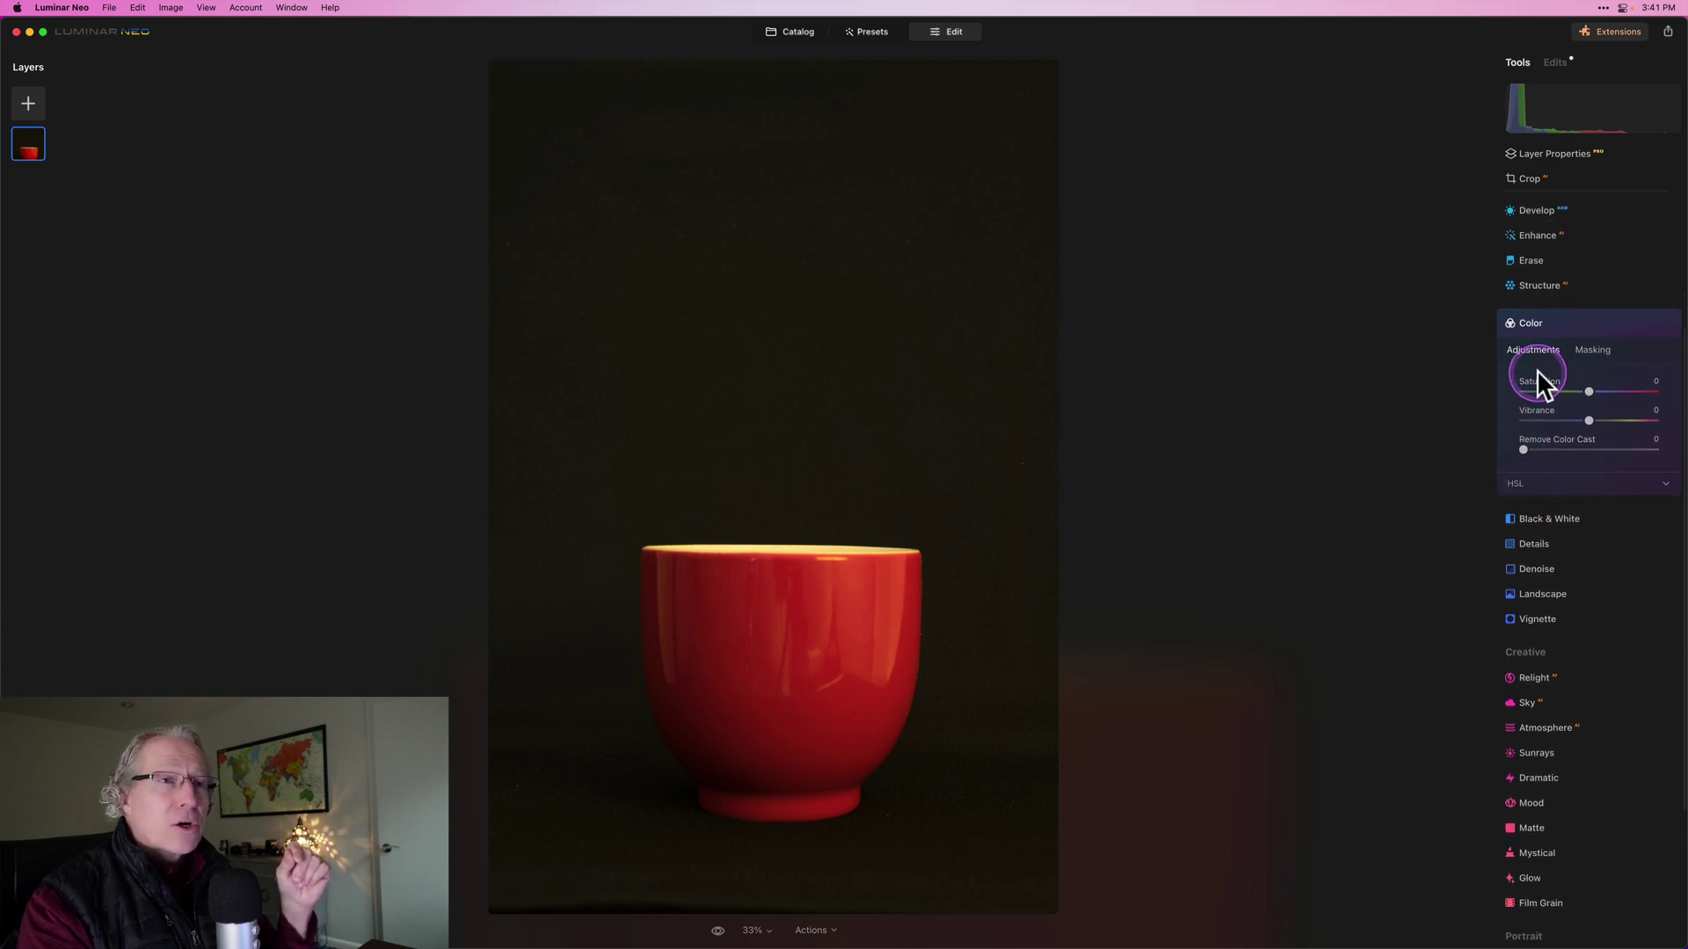
click(1517, 482)
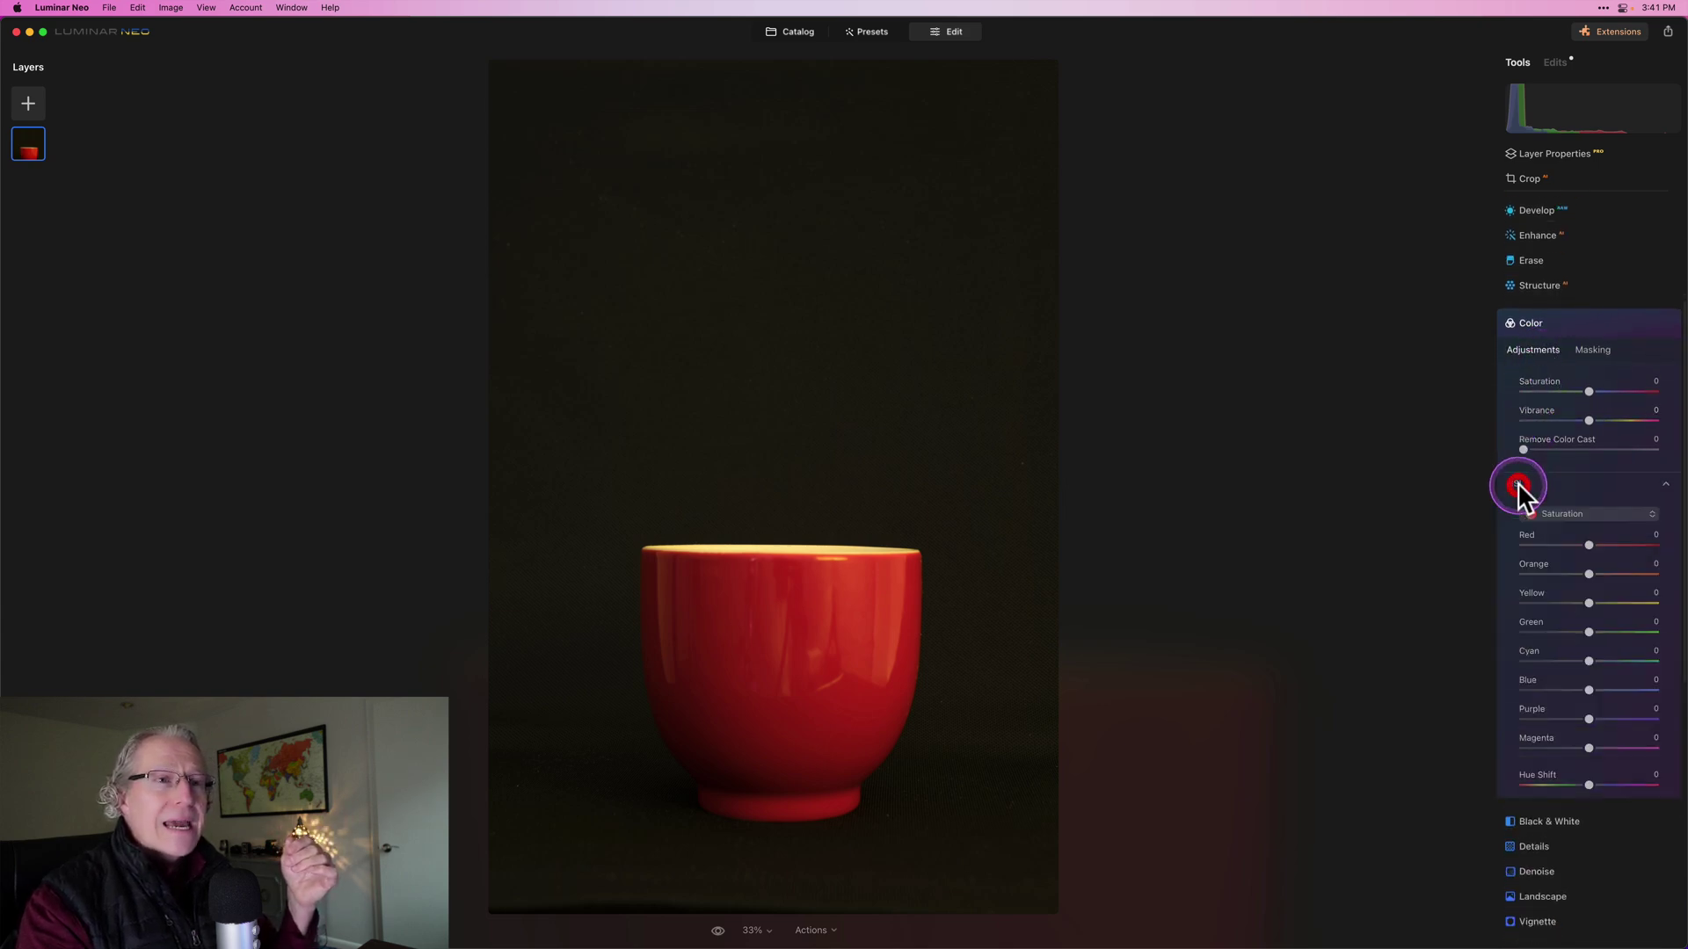
scroll(1558, 689, down, 3)
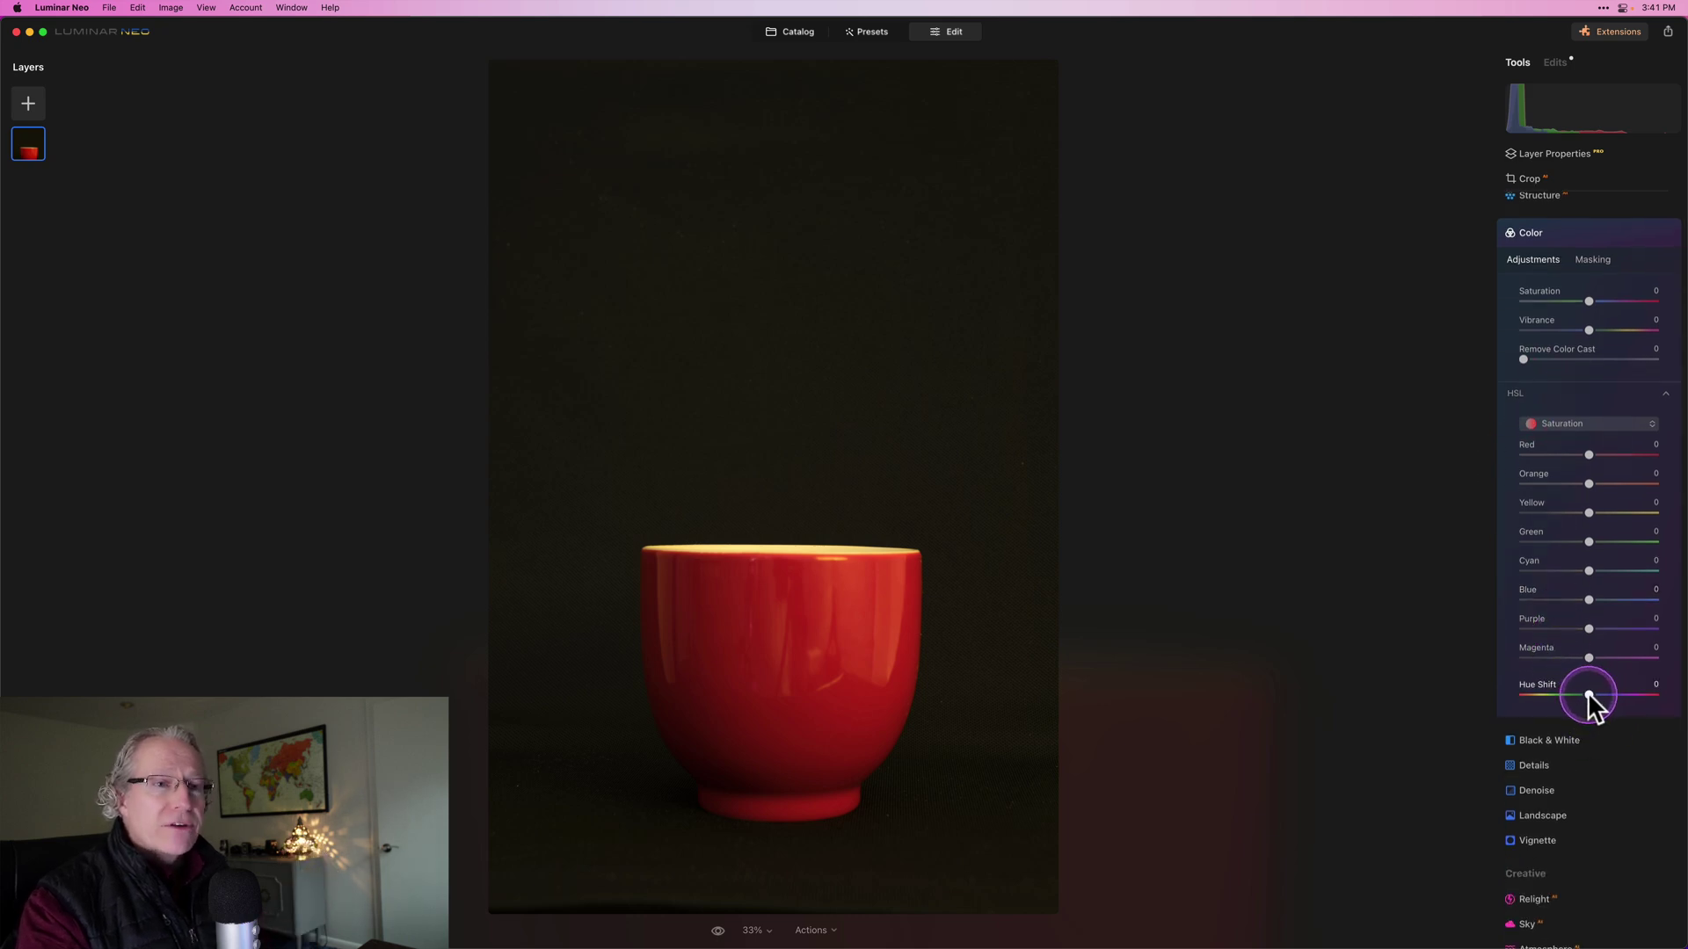
click(1589, 694)
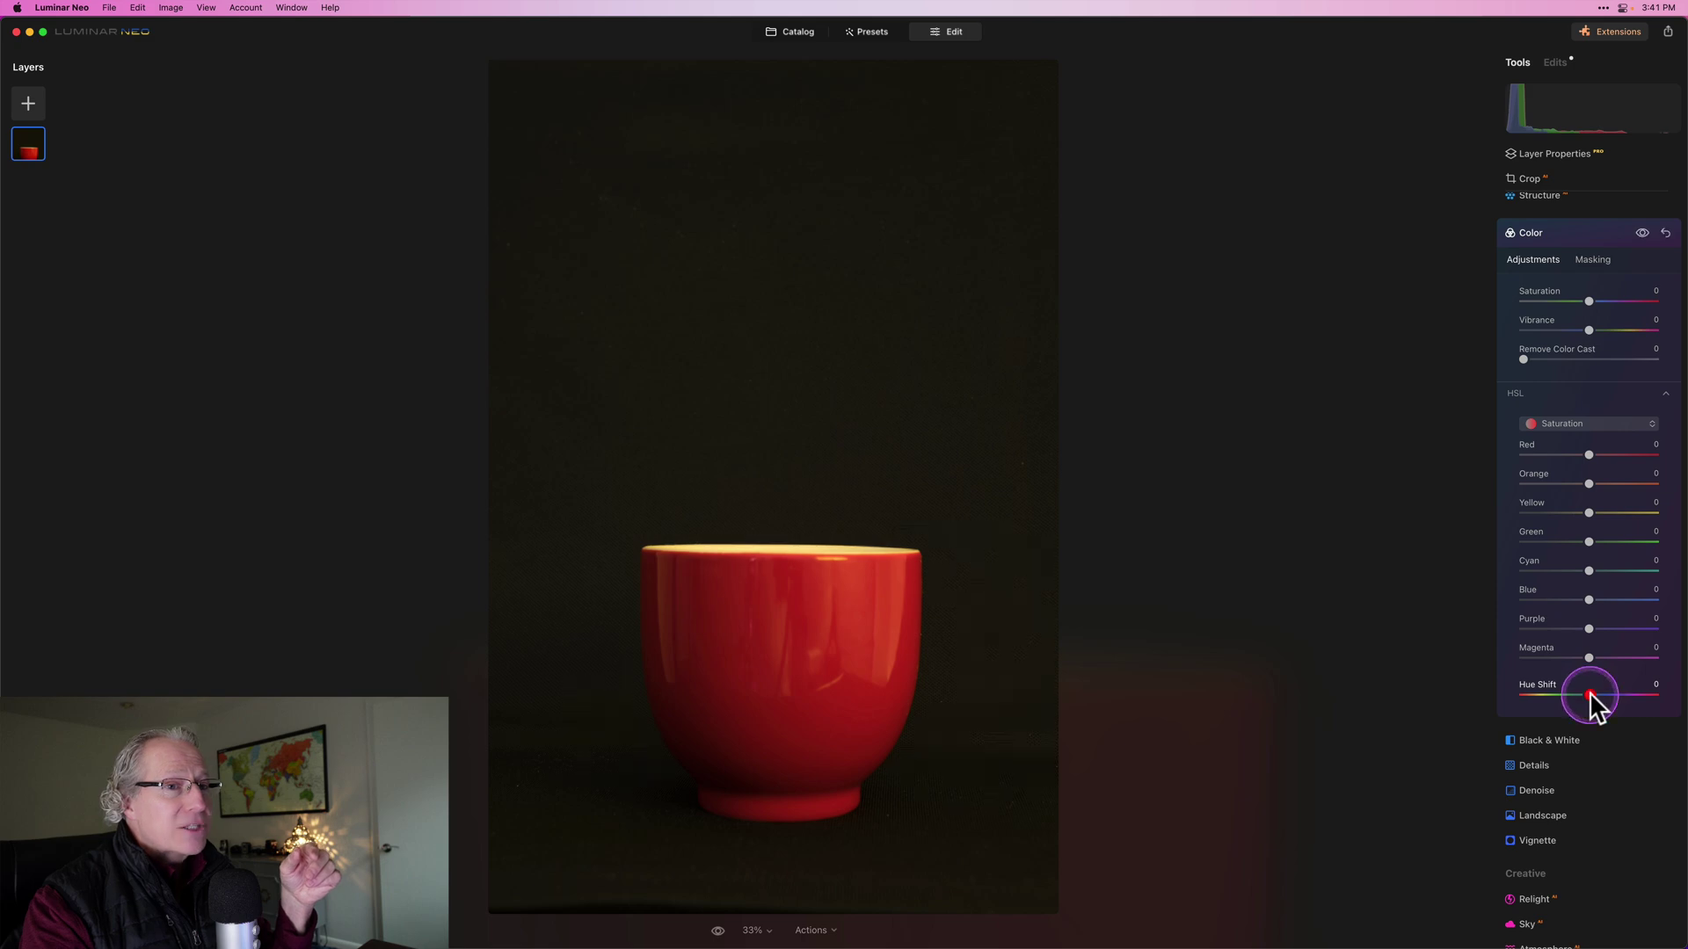
Sweep the cup's Hue Shift through yellow and green to -106, then toggle Color off and on to compare
drag(1595, 693, 1611, 693)
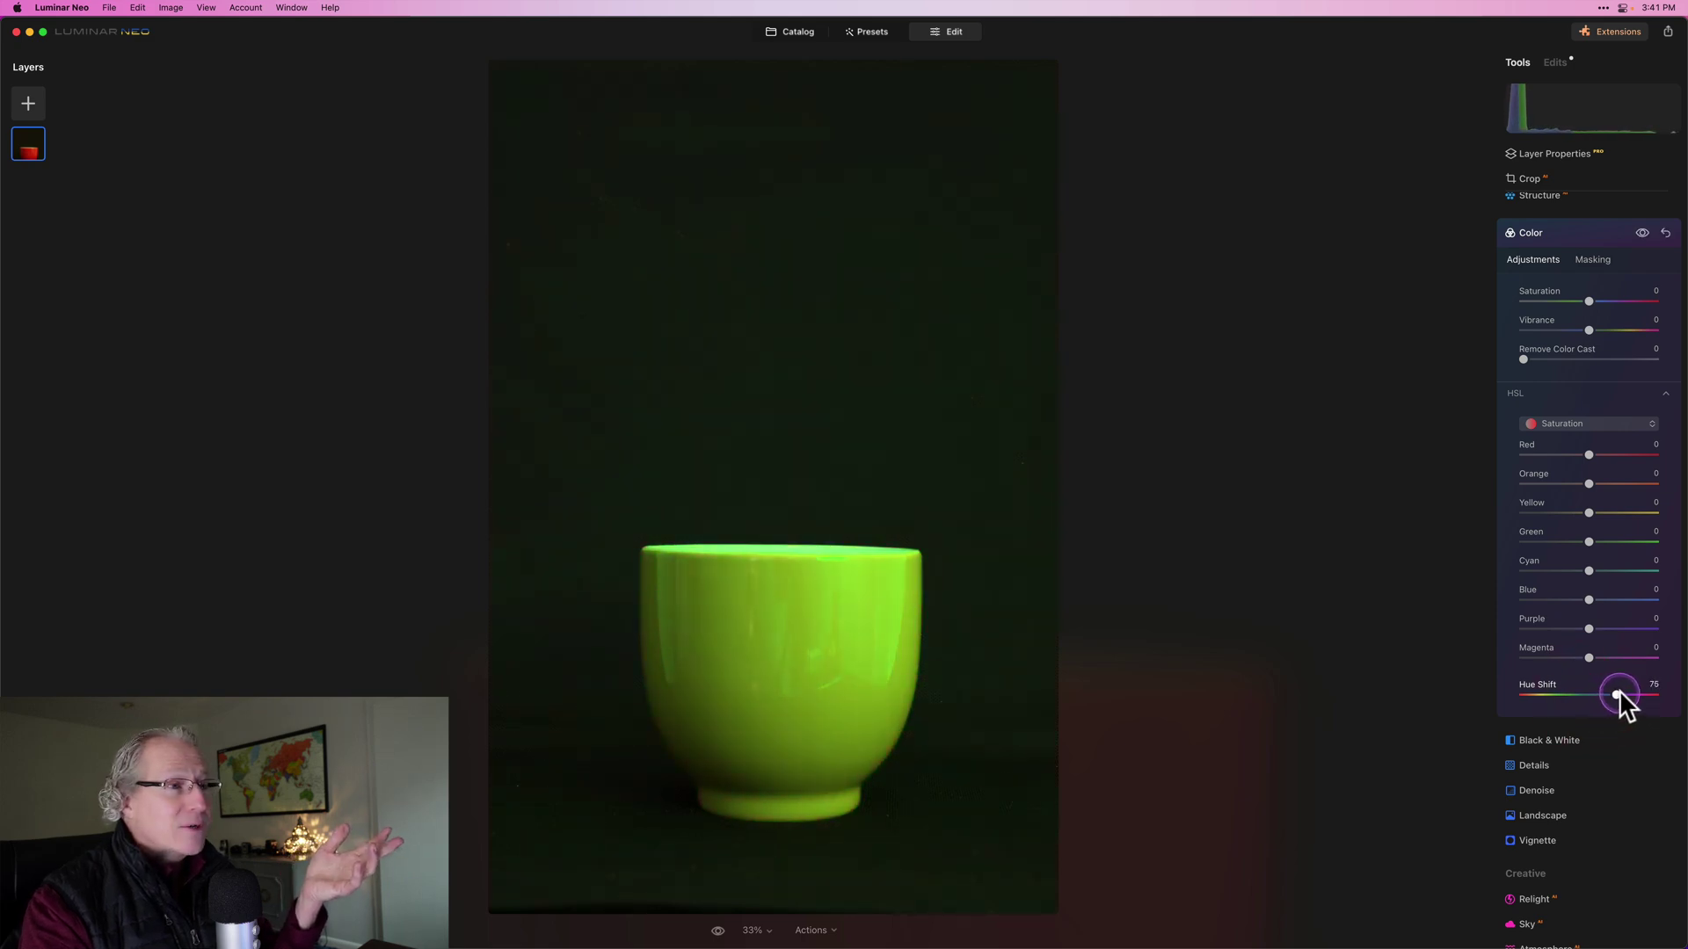
drag(1619, 692, 1550, 694)
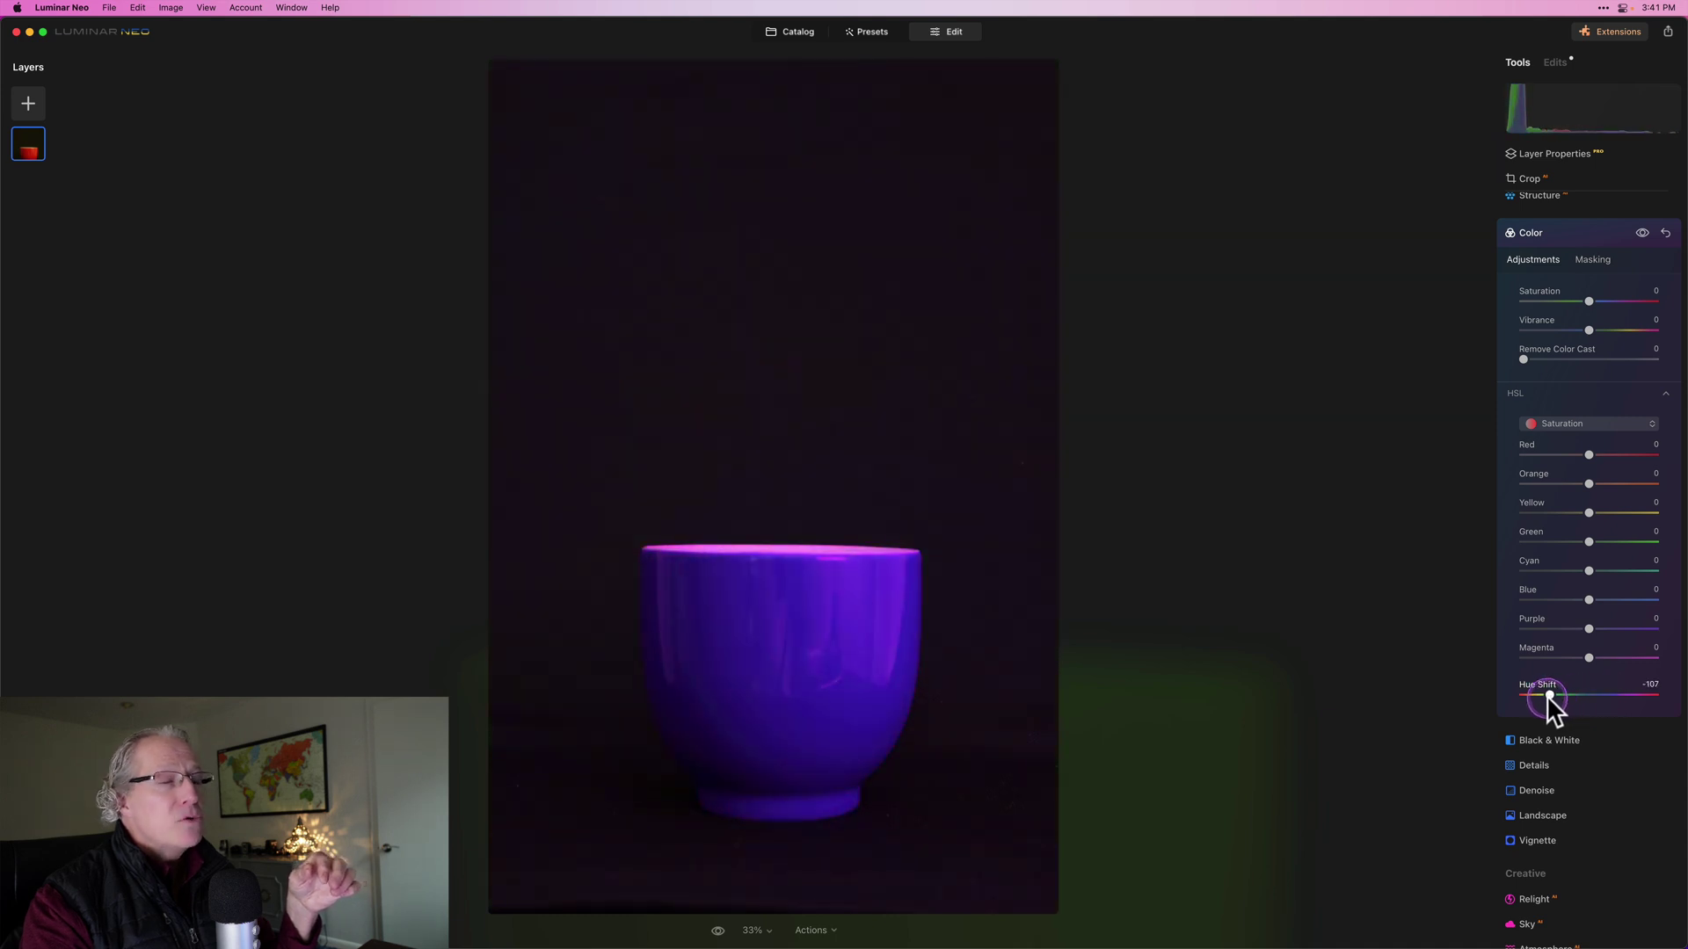
click(1641, 233)
click(1641, 233)
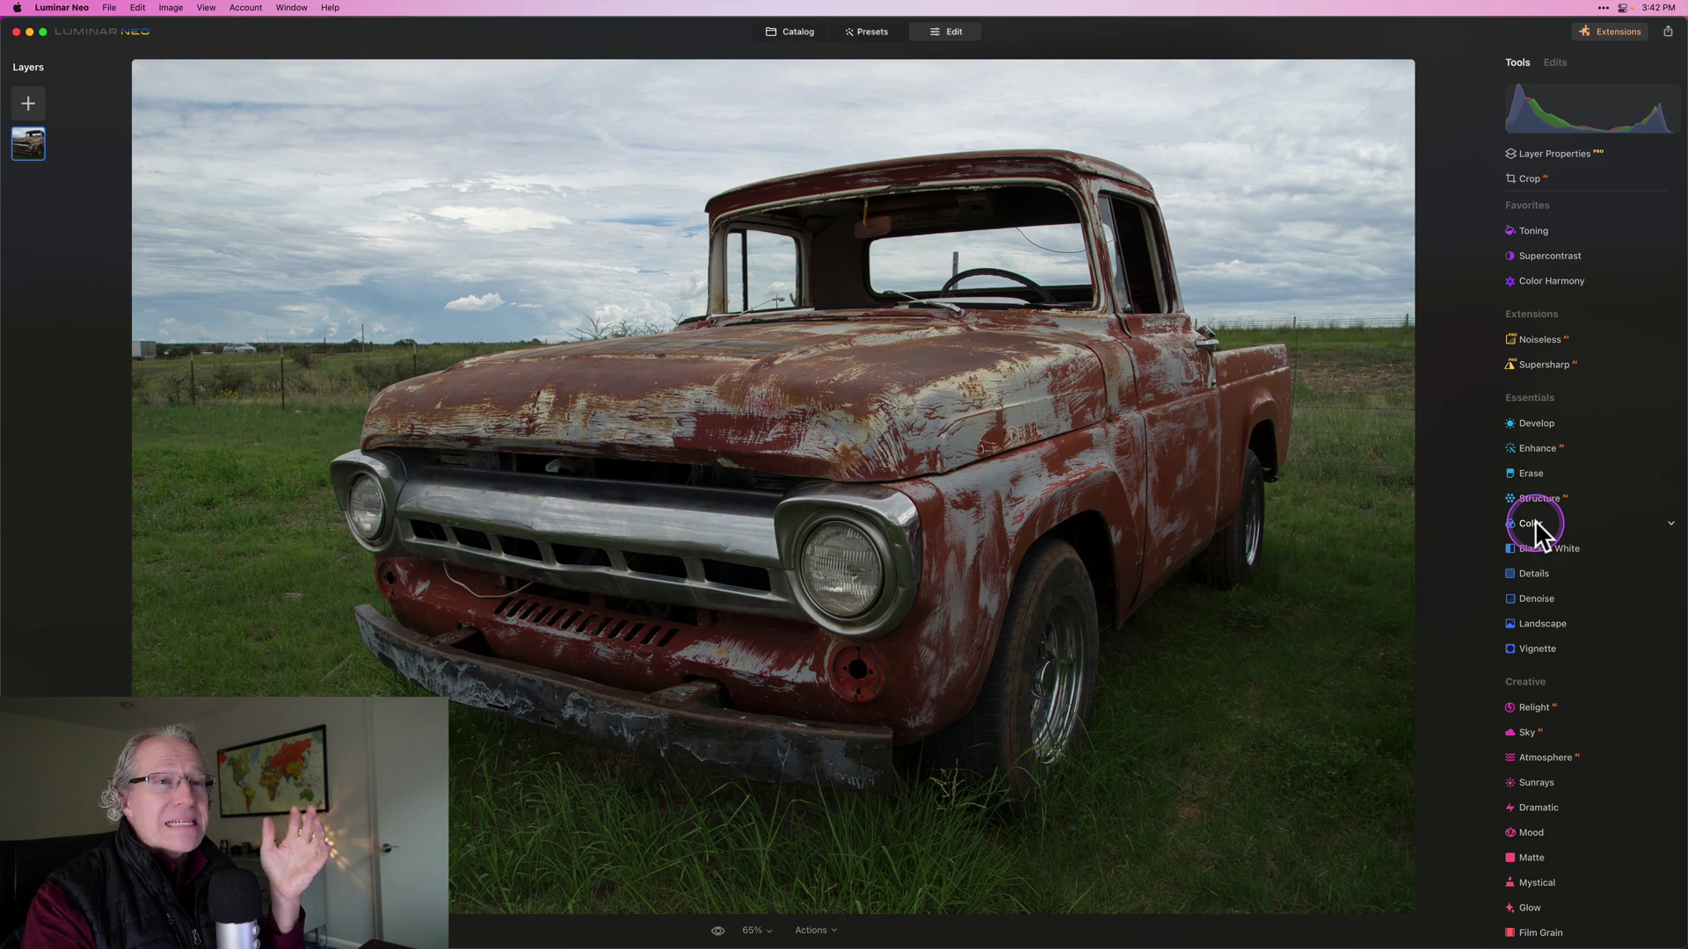
On the truck photo, set Color's Hue Shift to -159 so the truck turns blue
click(1535, 520)
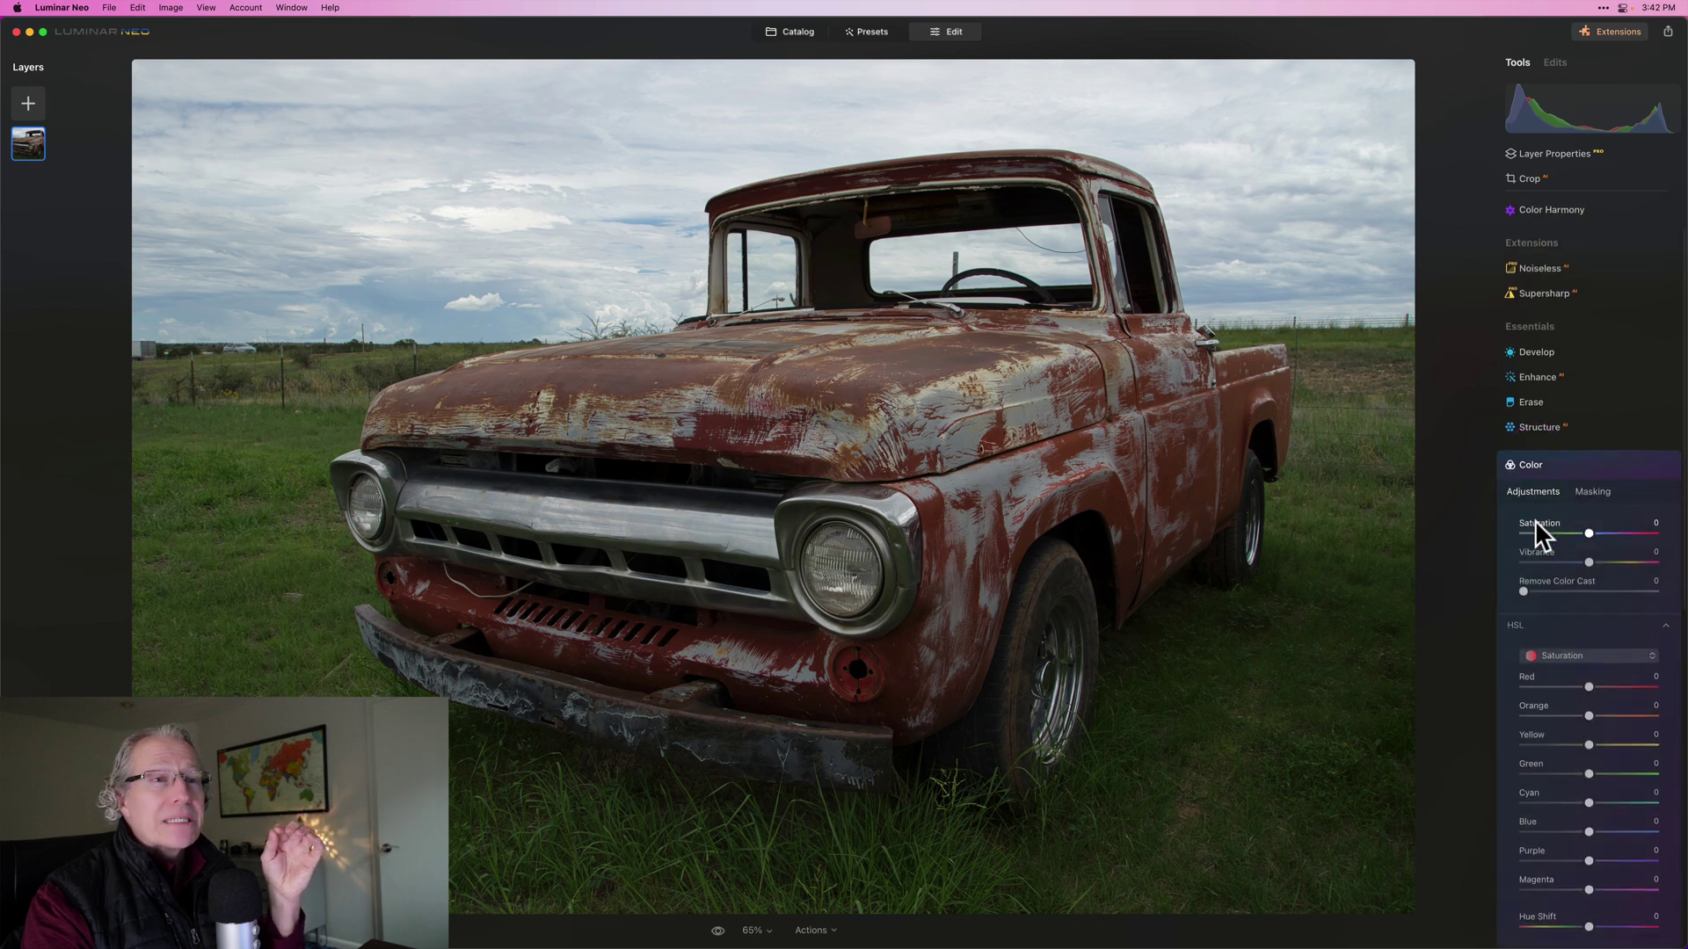
scroll(1535, 519, down, 4)
scroll(1552, 630, down, 2)
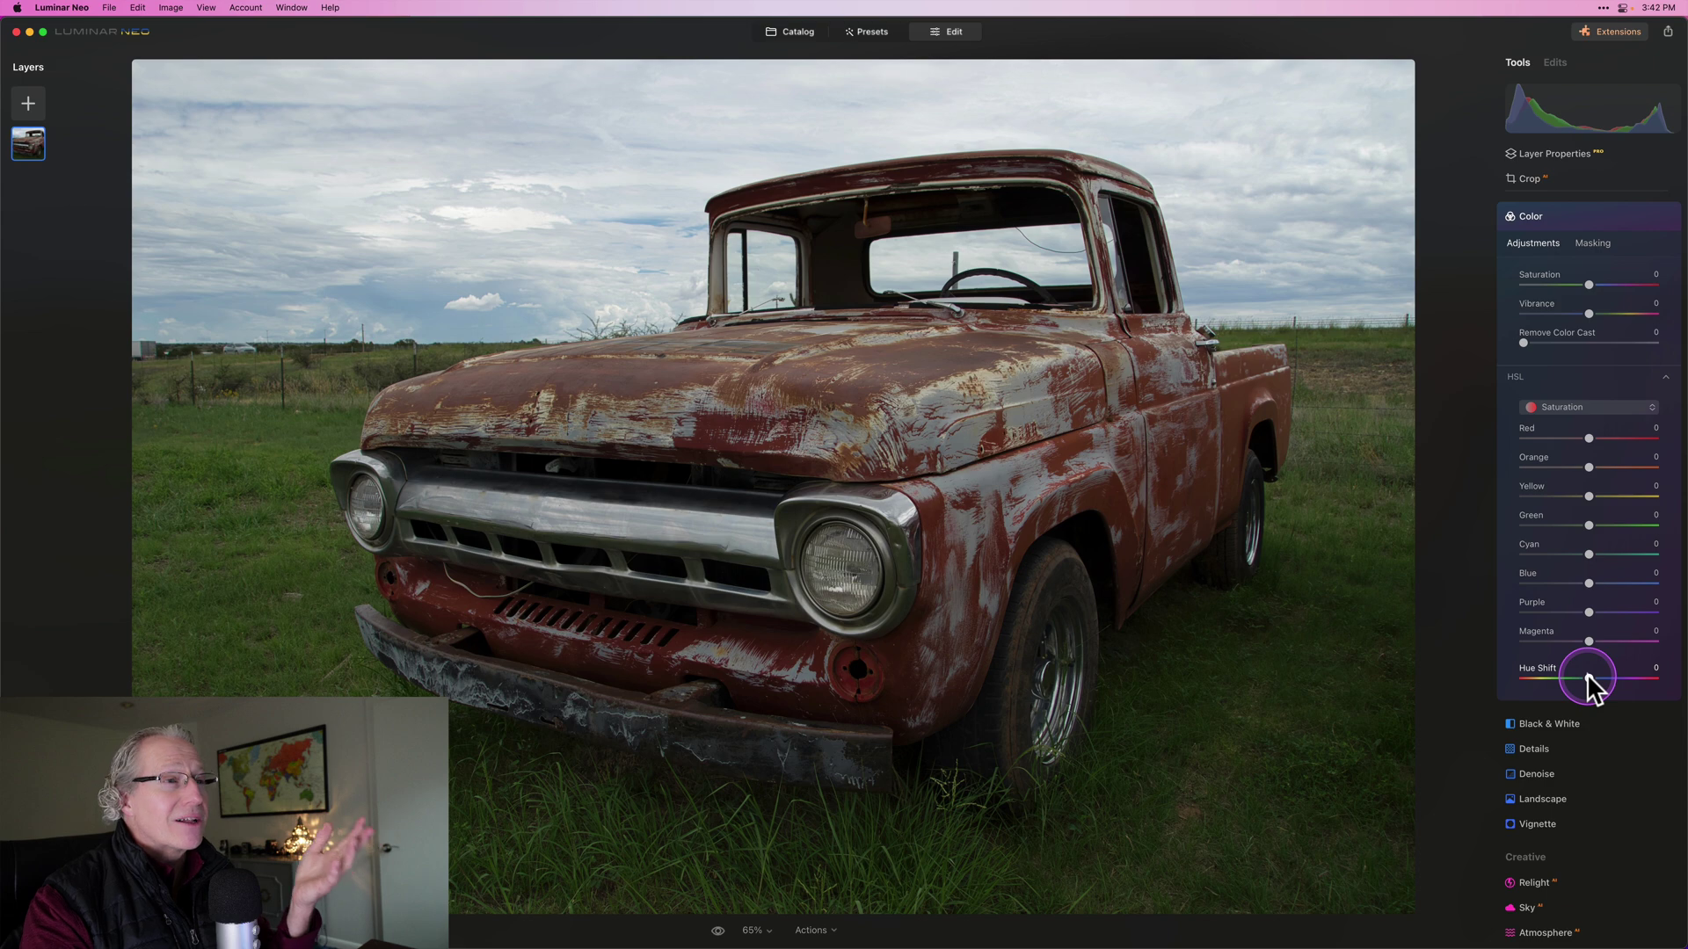
drag(1587, 677, 1649, 664)
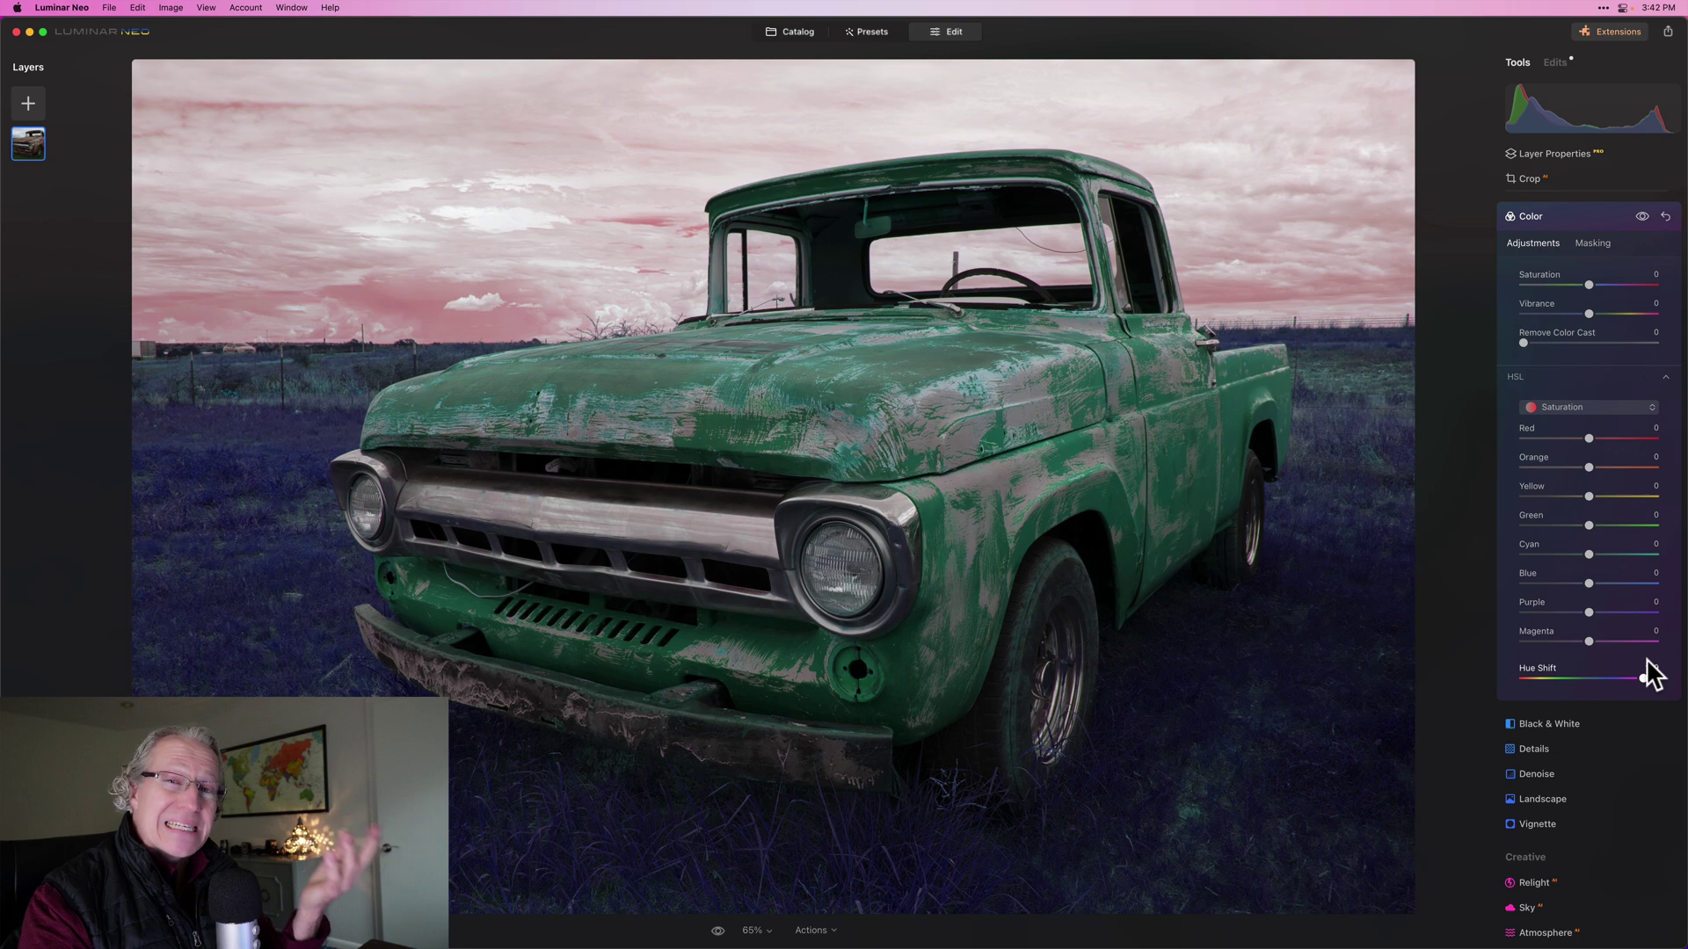
drag(1647, 665, 1524, 668)
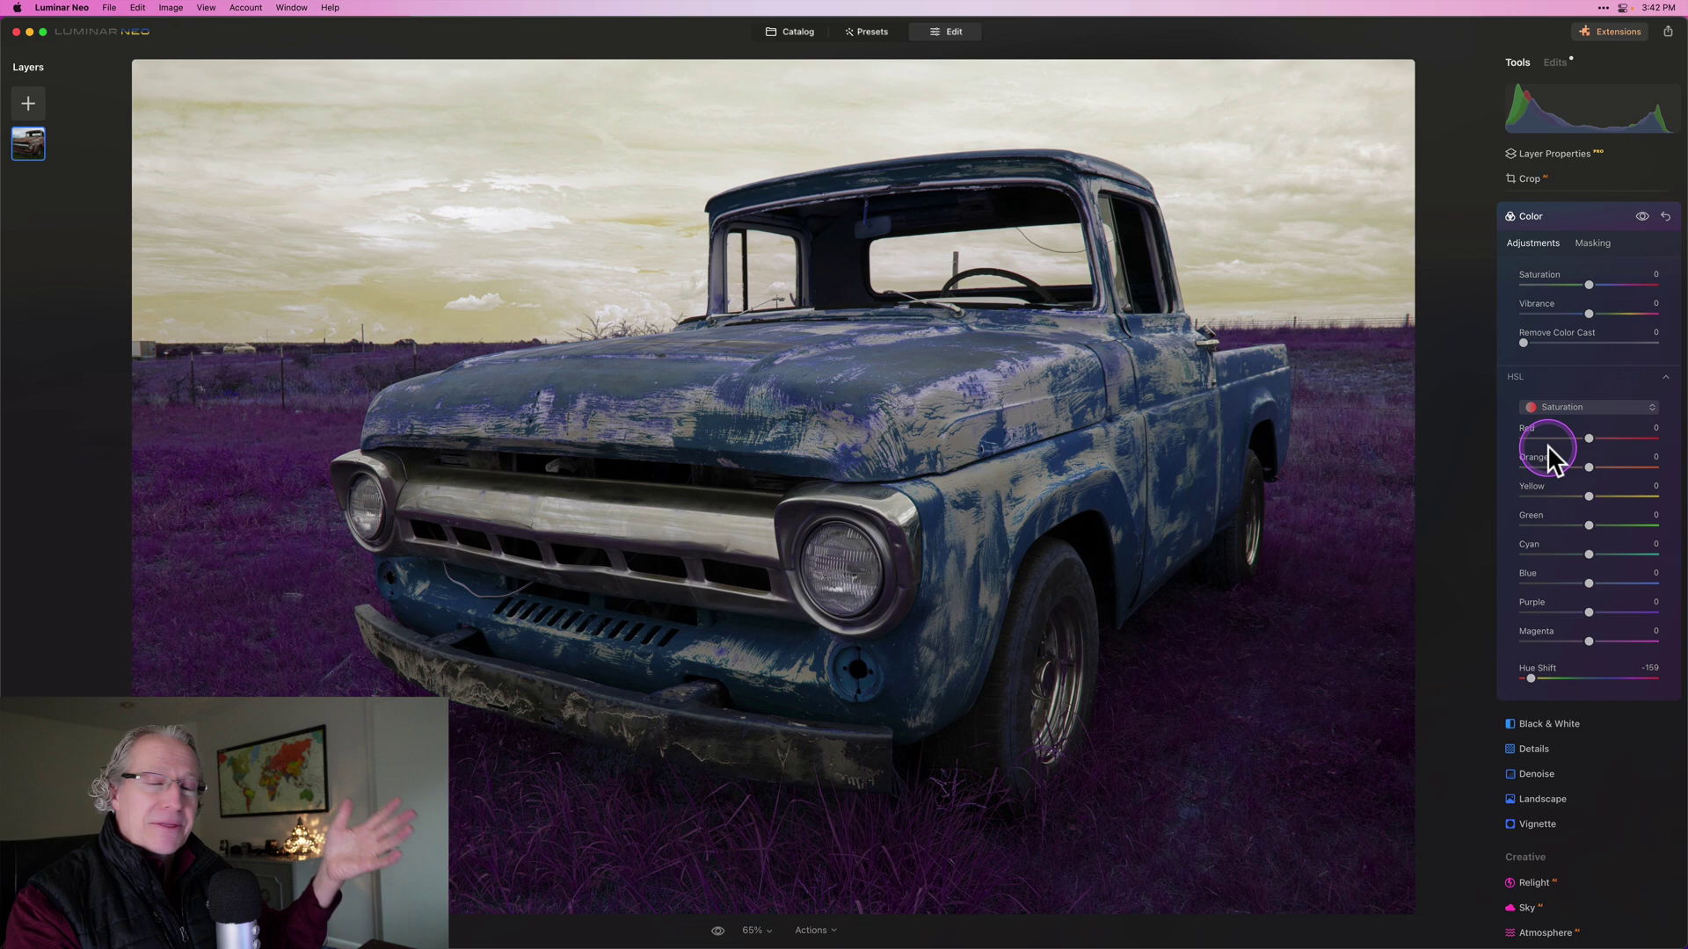
click(1607, 241)
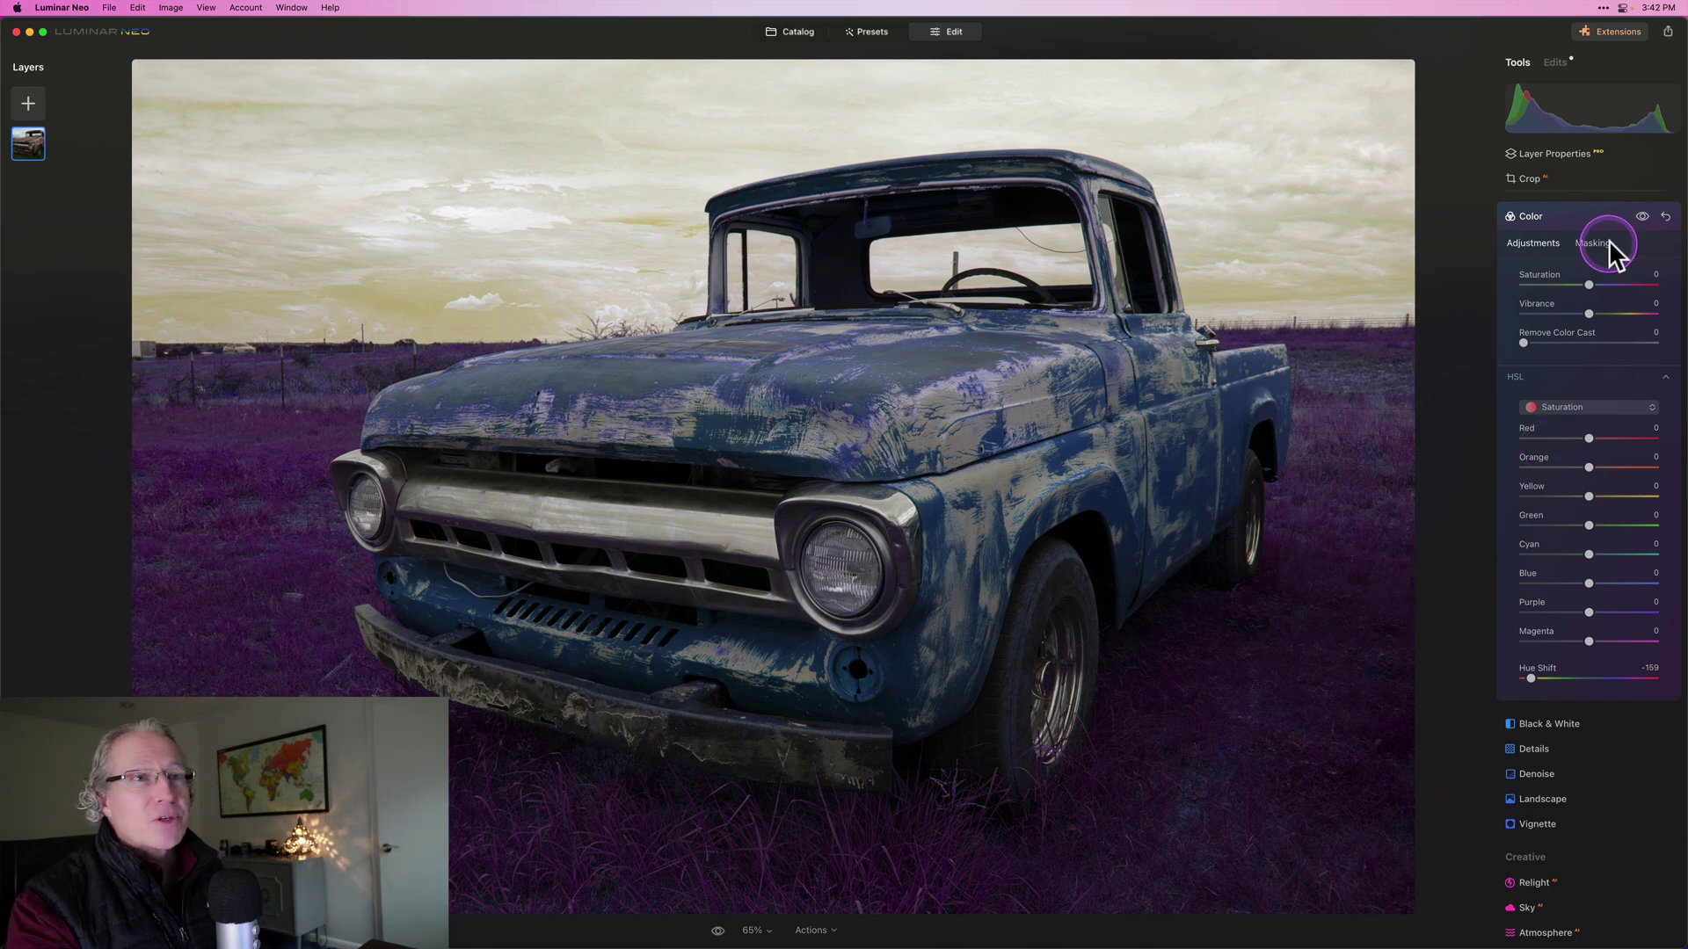
Mask the Color adjustment with Mask AI's Transport selection so only the truck turns blue
click(1552, 320)
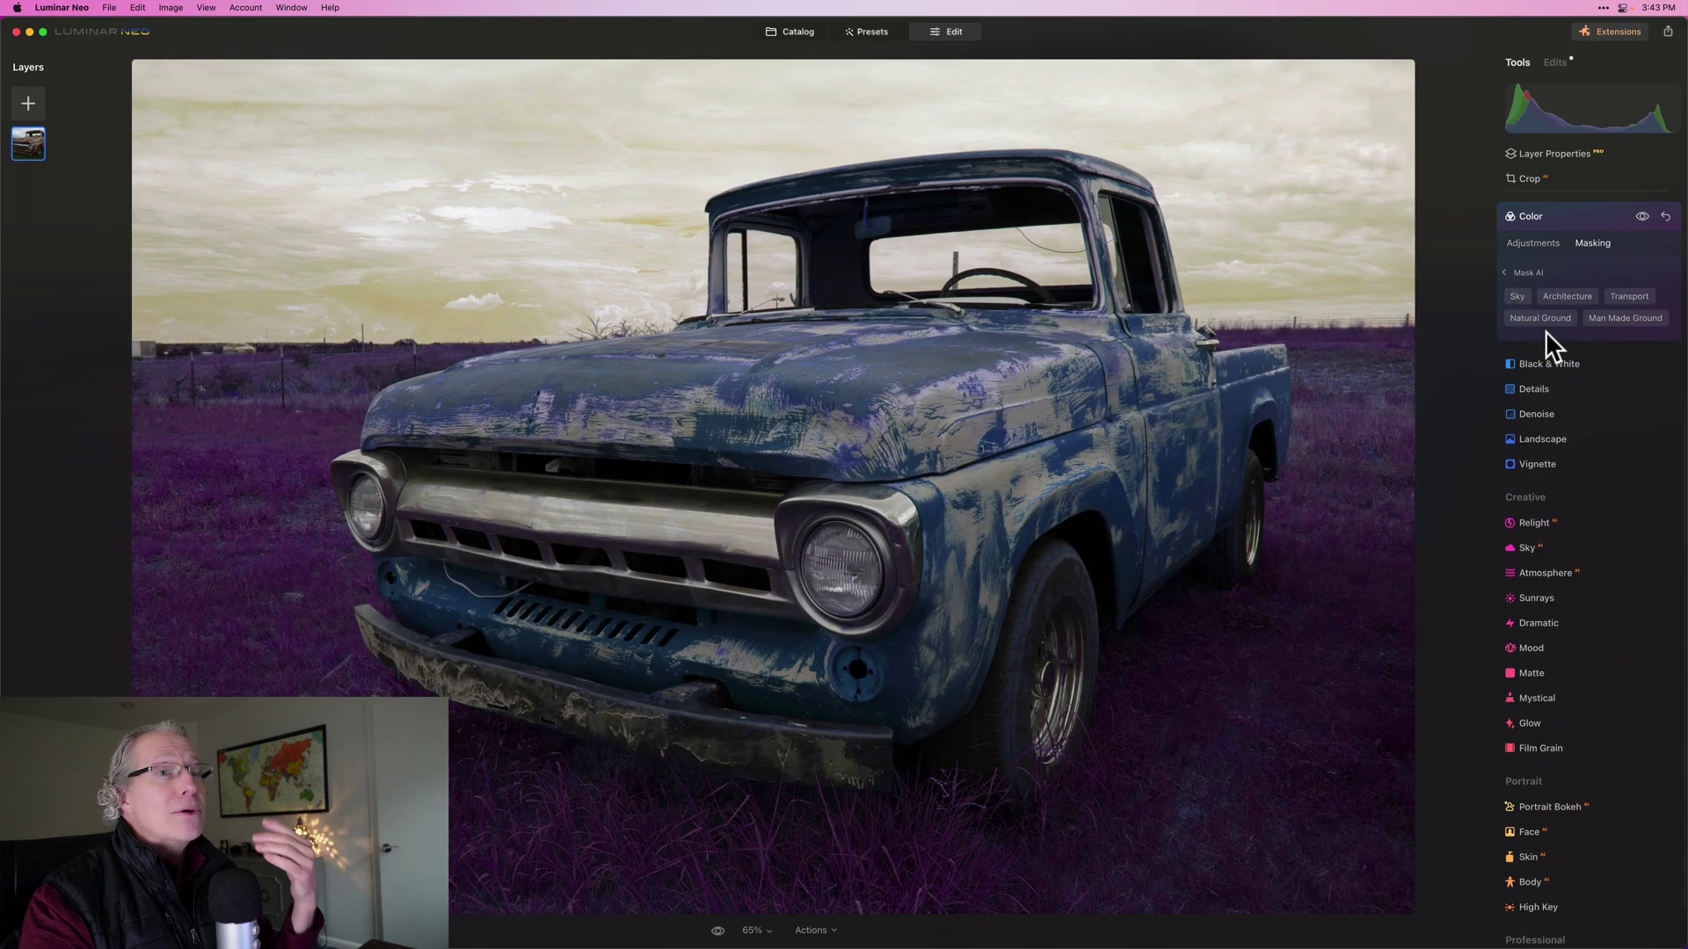
click(1631, 293)
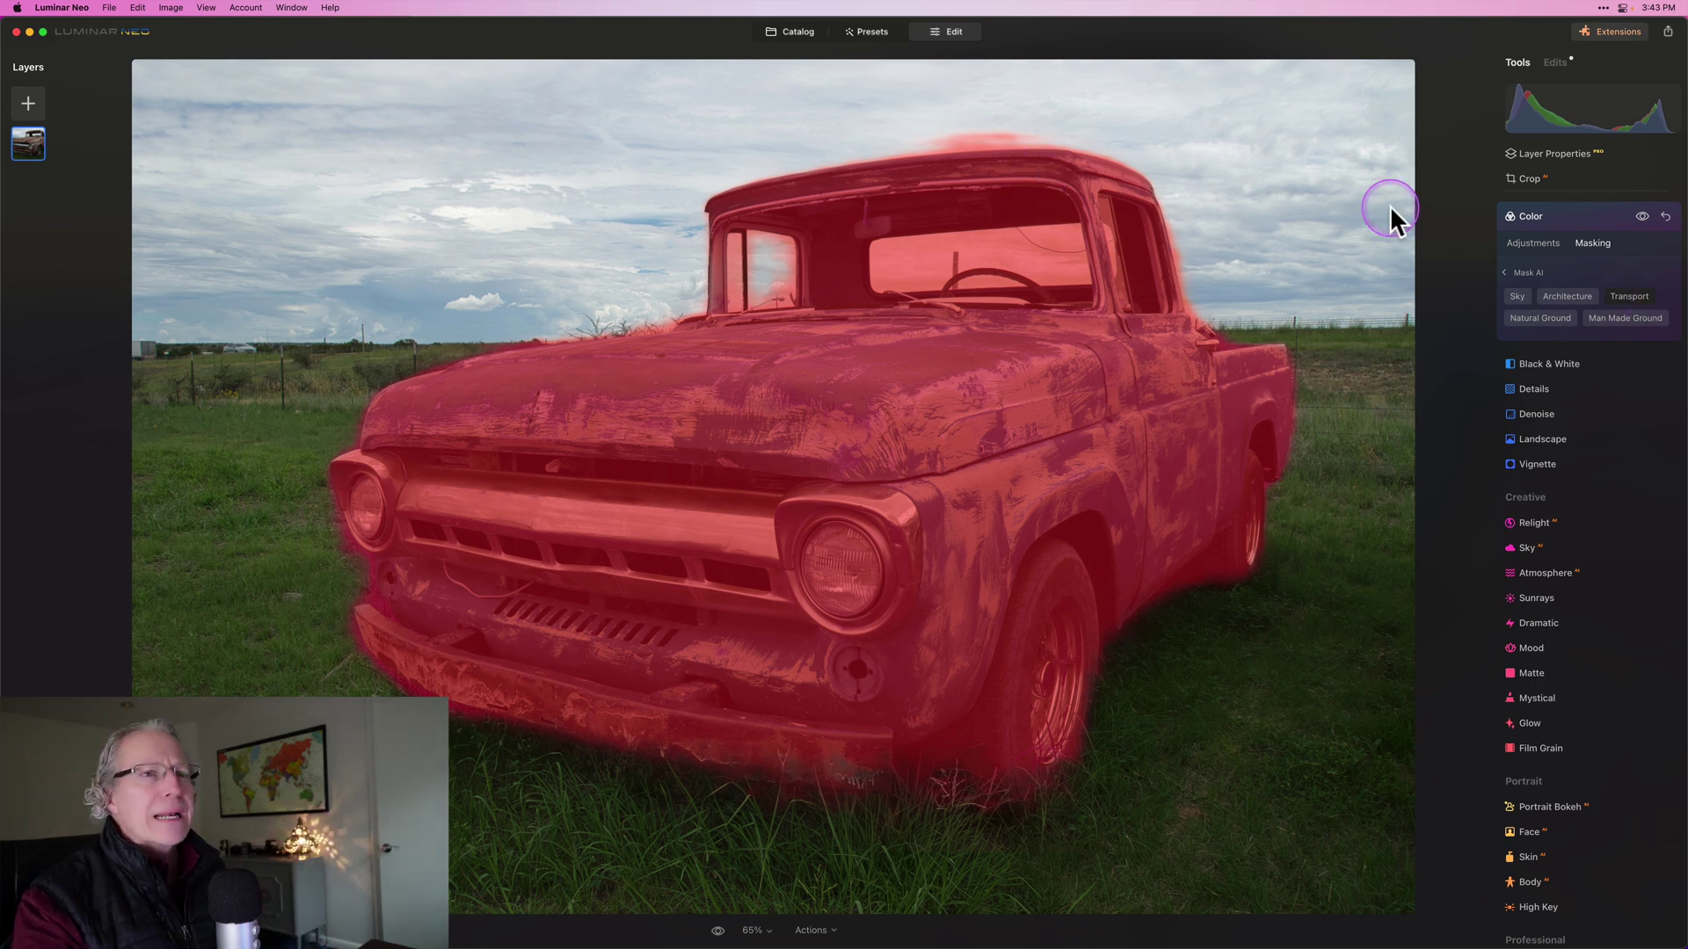
Set the mask brush to Erase mode with size 56
click(1505, 272)
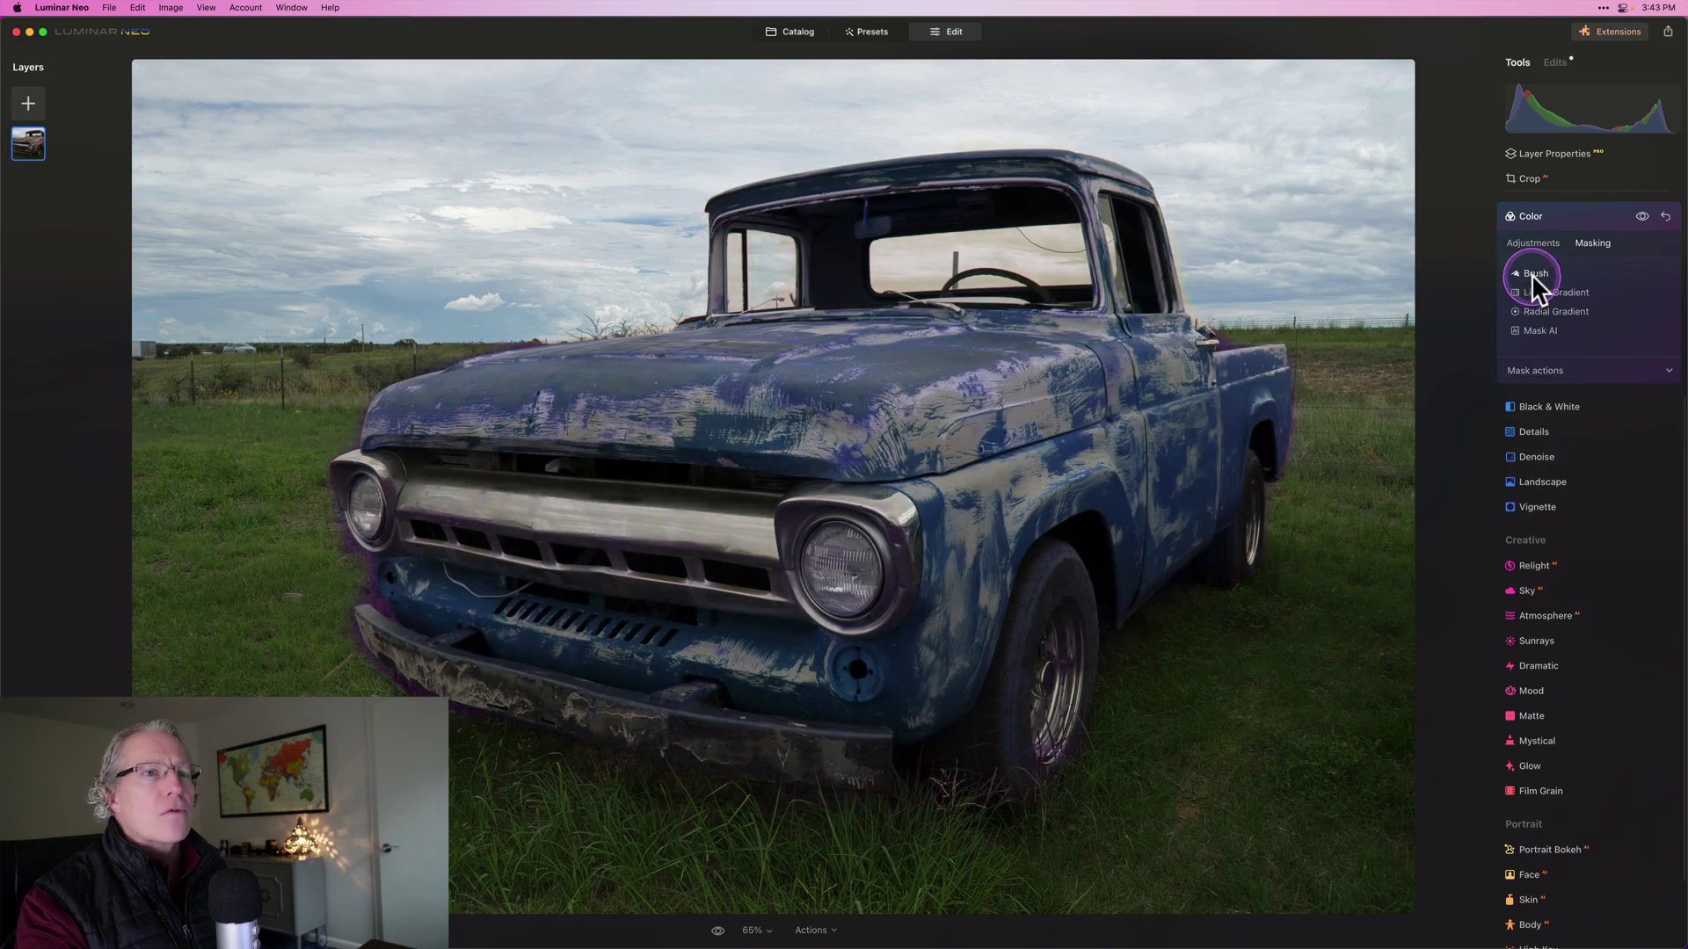
click(1531, 273)
click(1617, 294)
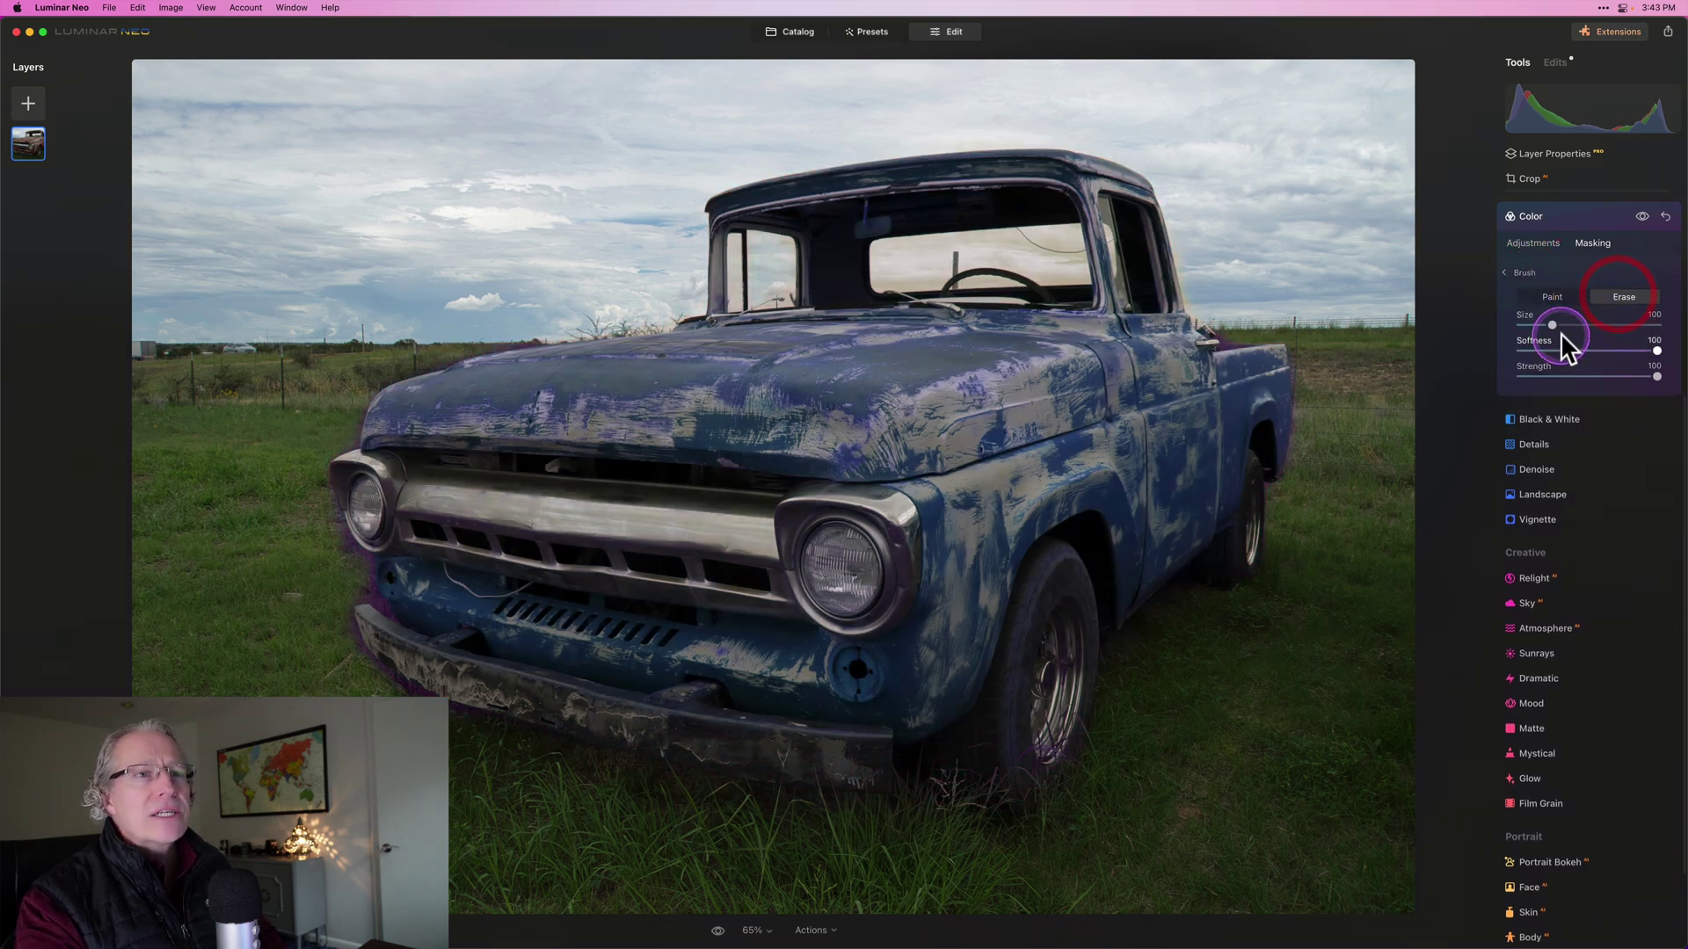
drag(1561, 334, 1536, 325)
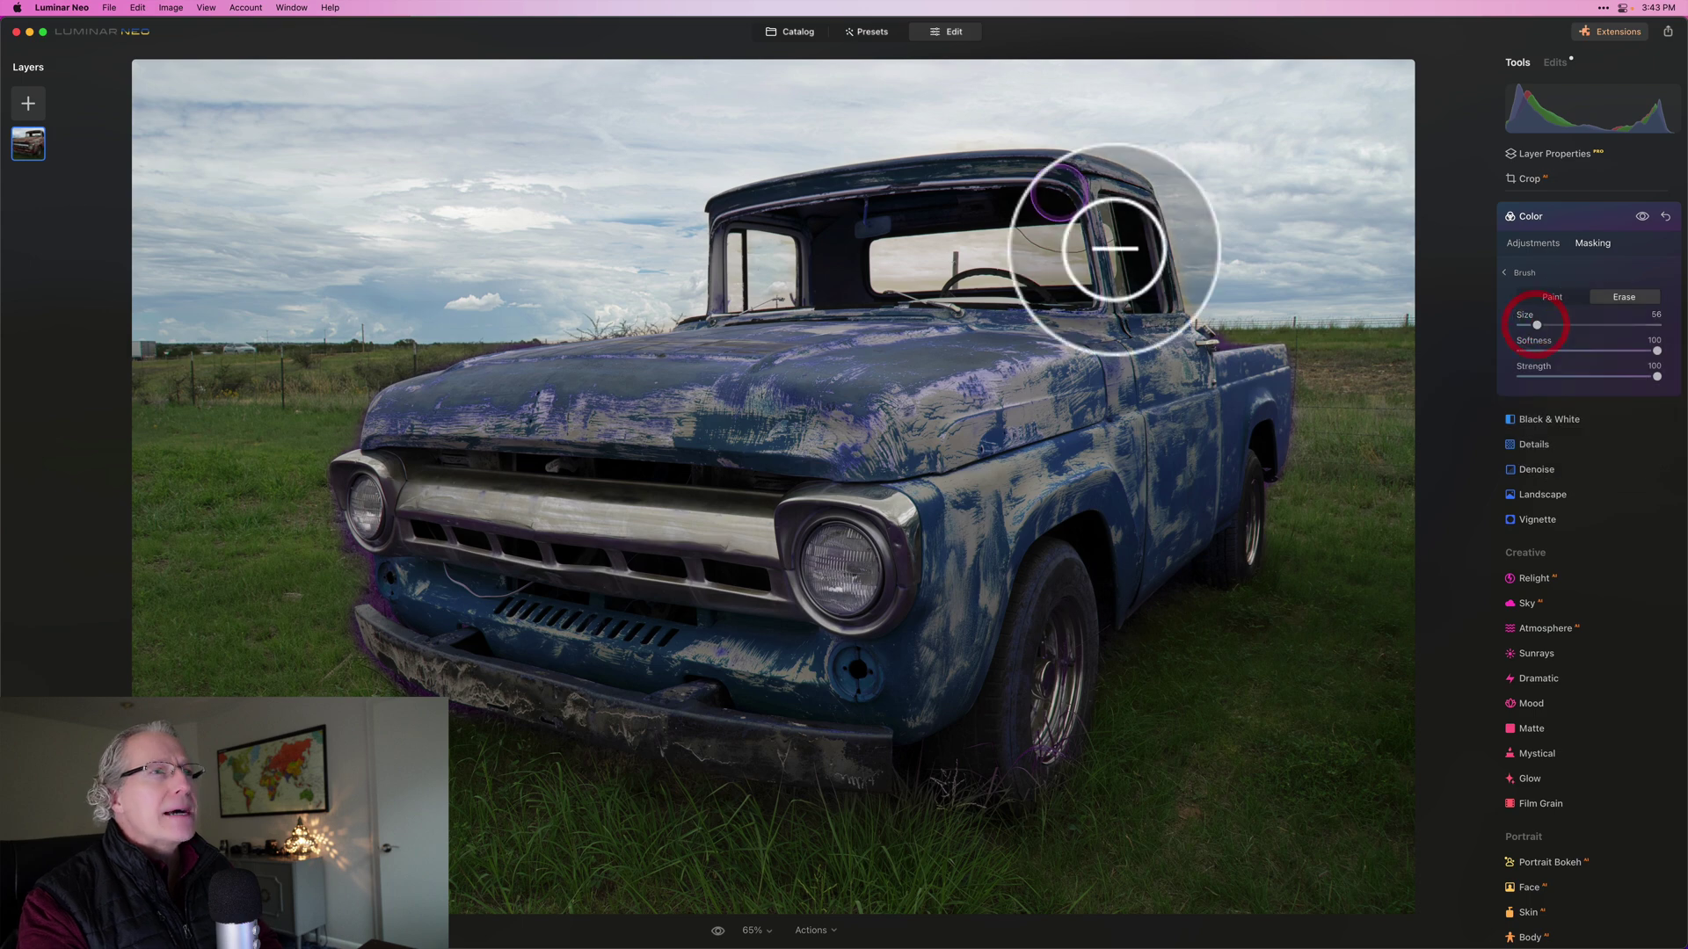
Erase the truck mask over the cab, the left grille edge, the cab window and the windshield
drag(1011, 199, 1054, 187)
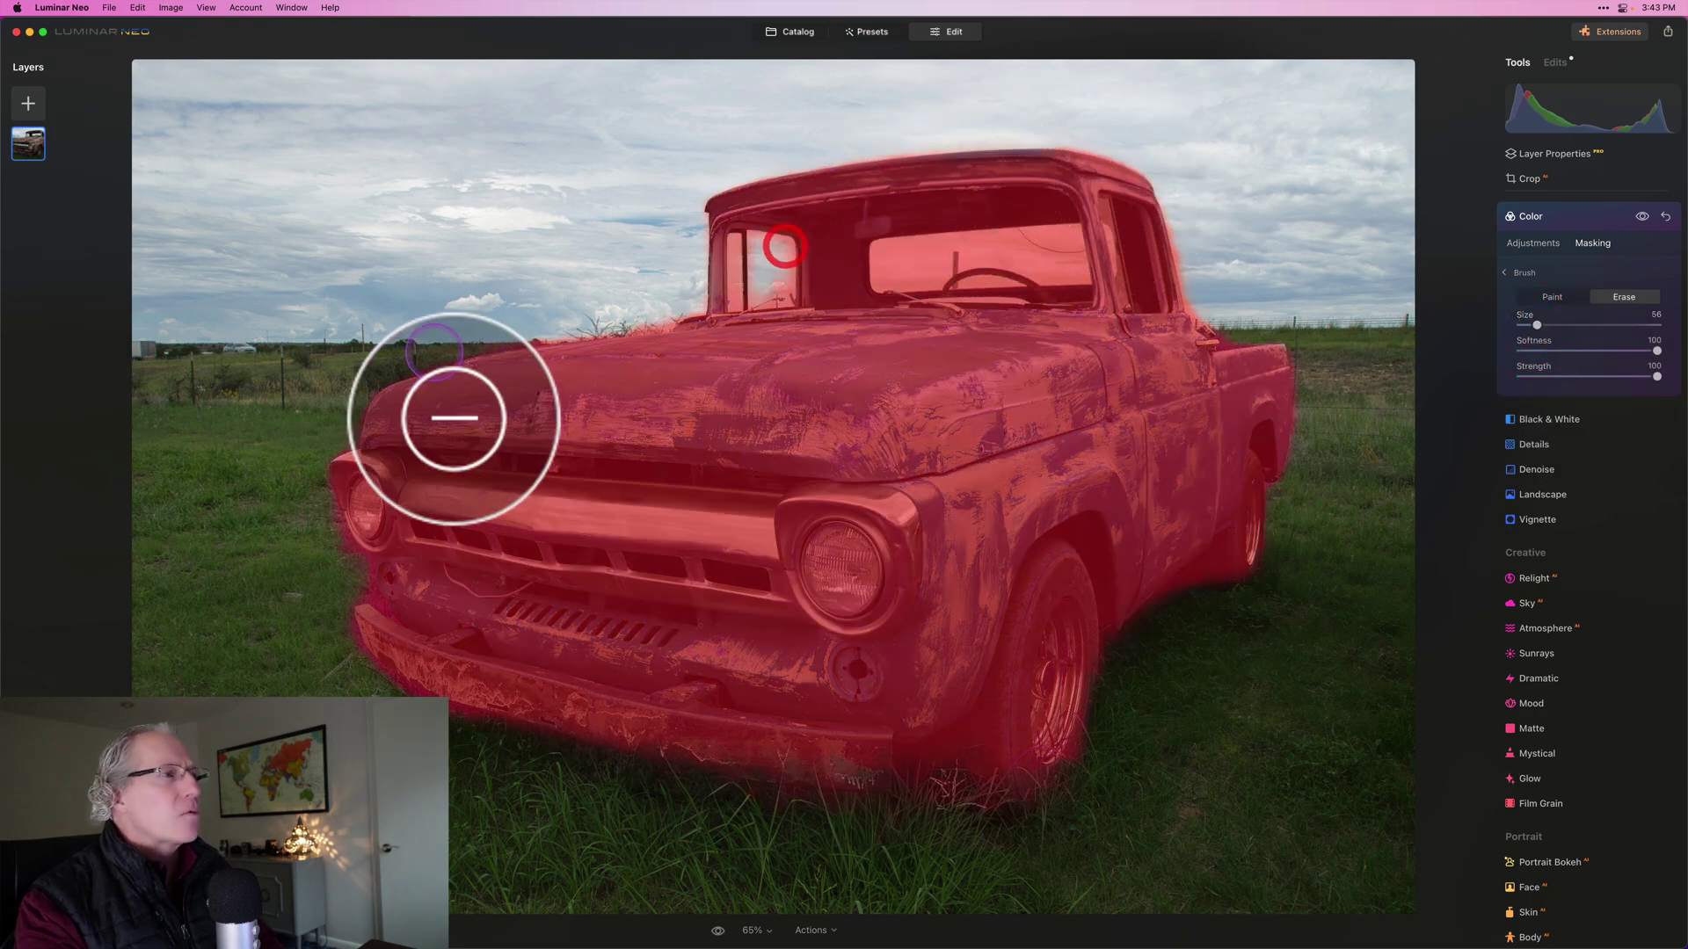
mouse_move(380, 492)
mouse_down()
mouse_move(405, 501)
mouse_move(405, 617)
mouse_move(370, 659)
mouse_up()
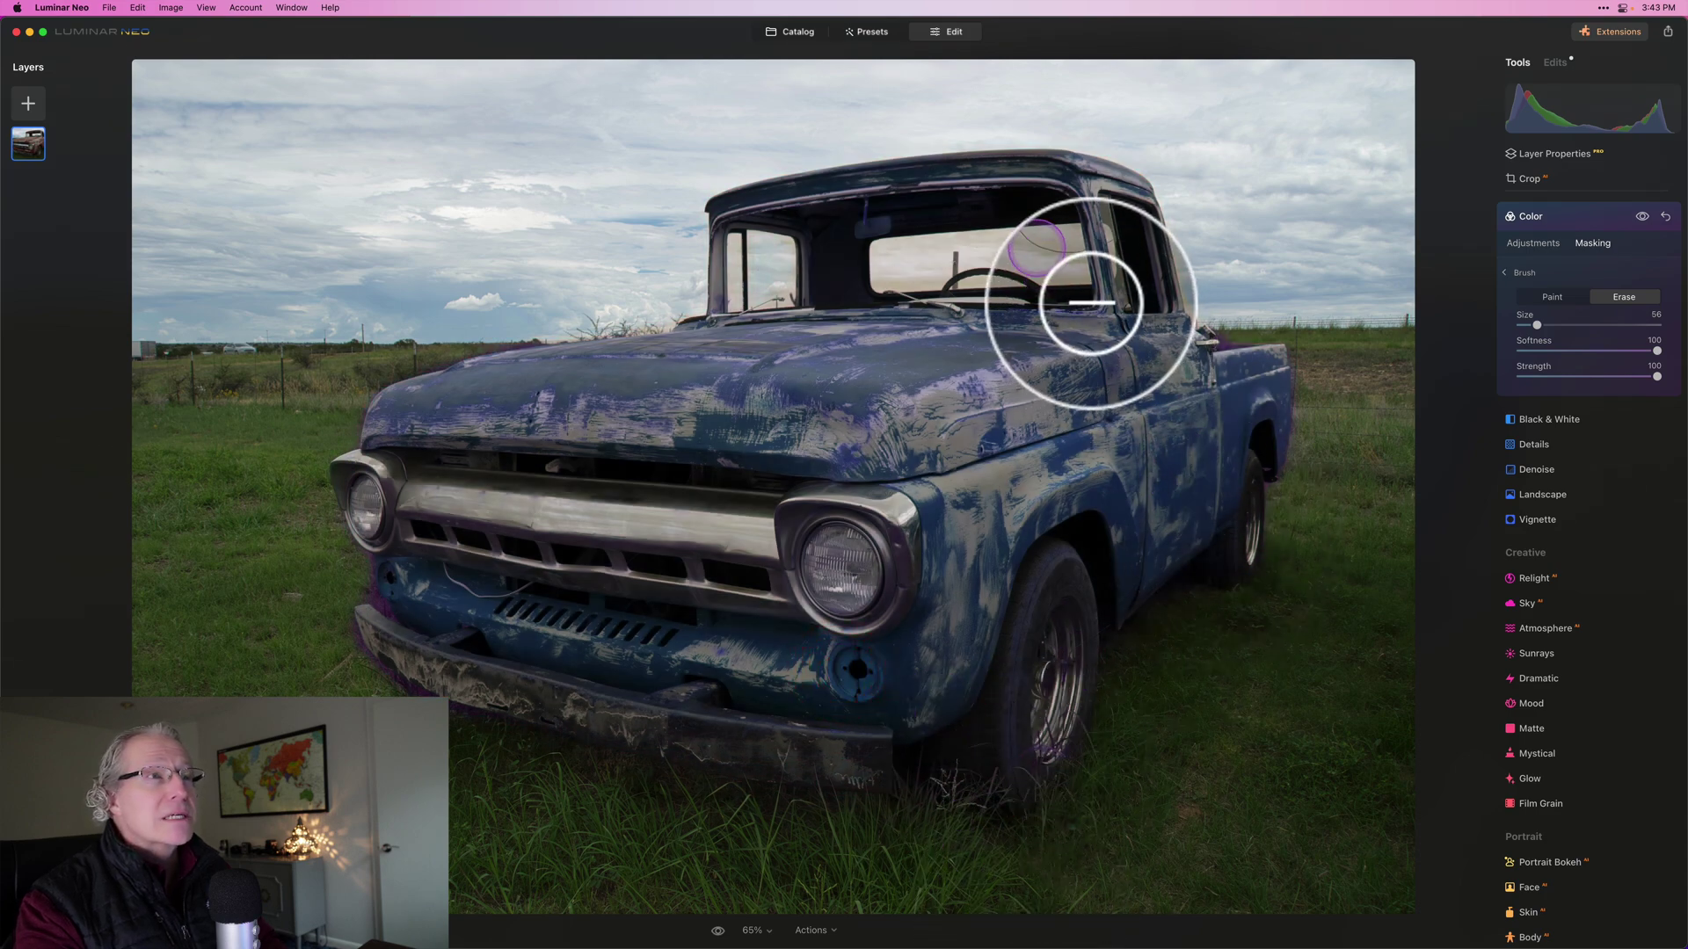
mouse_move(1090, 303)
mouse_down()
mouse_move(1104, 290)
mouse_move(1132, 329)
mouse_move(1055, 316)
mouse_move(1089, 275)
mouse_move(990, 303)
mouse_move(931, 294)
mouse_move(927, 325)
mouse_move(1046, 322)
mouse_up()
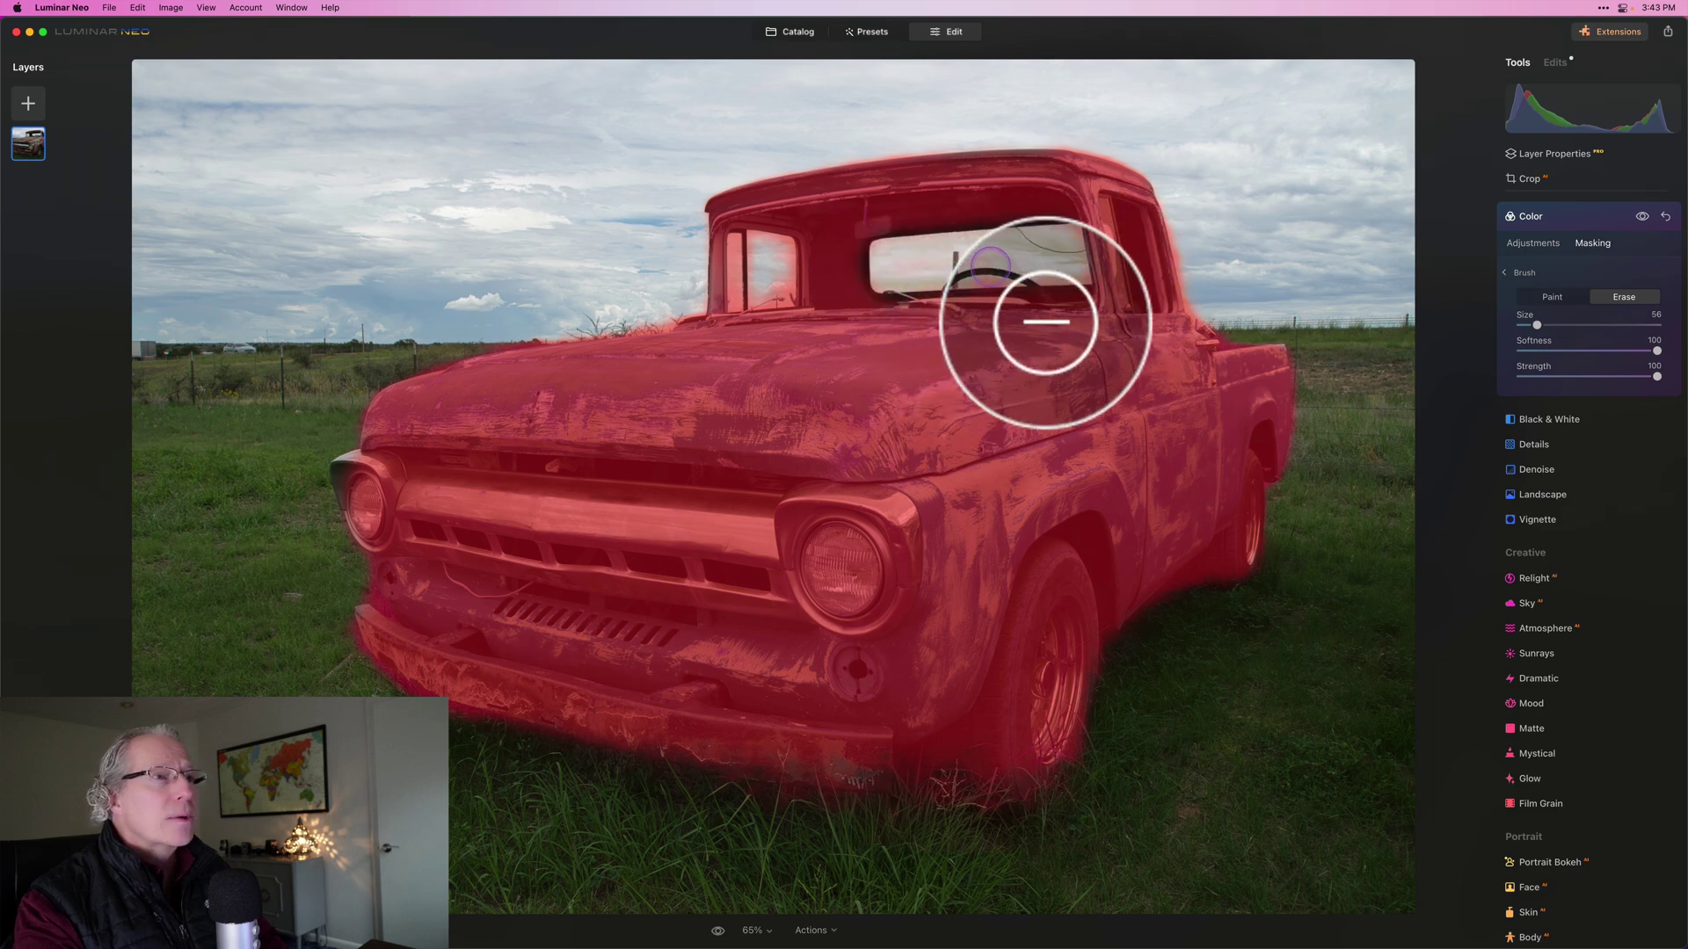
mouse_move(814, 293)
mouse_down()
mouse_move(859, 335)
mouse_move(799, 335)
mouse_move(793, 301)
mouse_move(791, 339)
mouse_move(821, 339)
mouse_move(815, 294)
mouse_move(839, 304)
mouse_up()
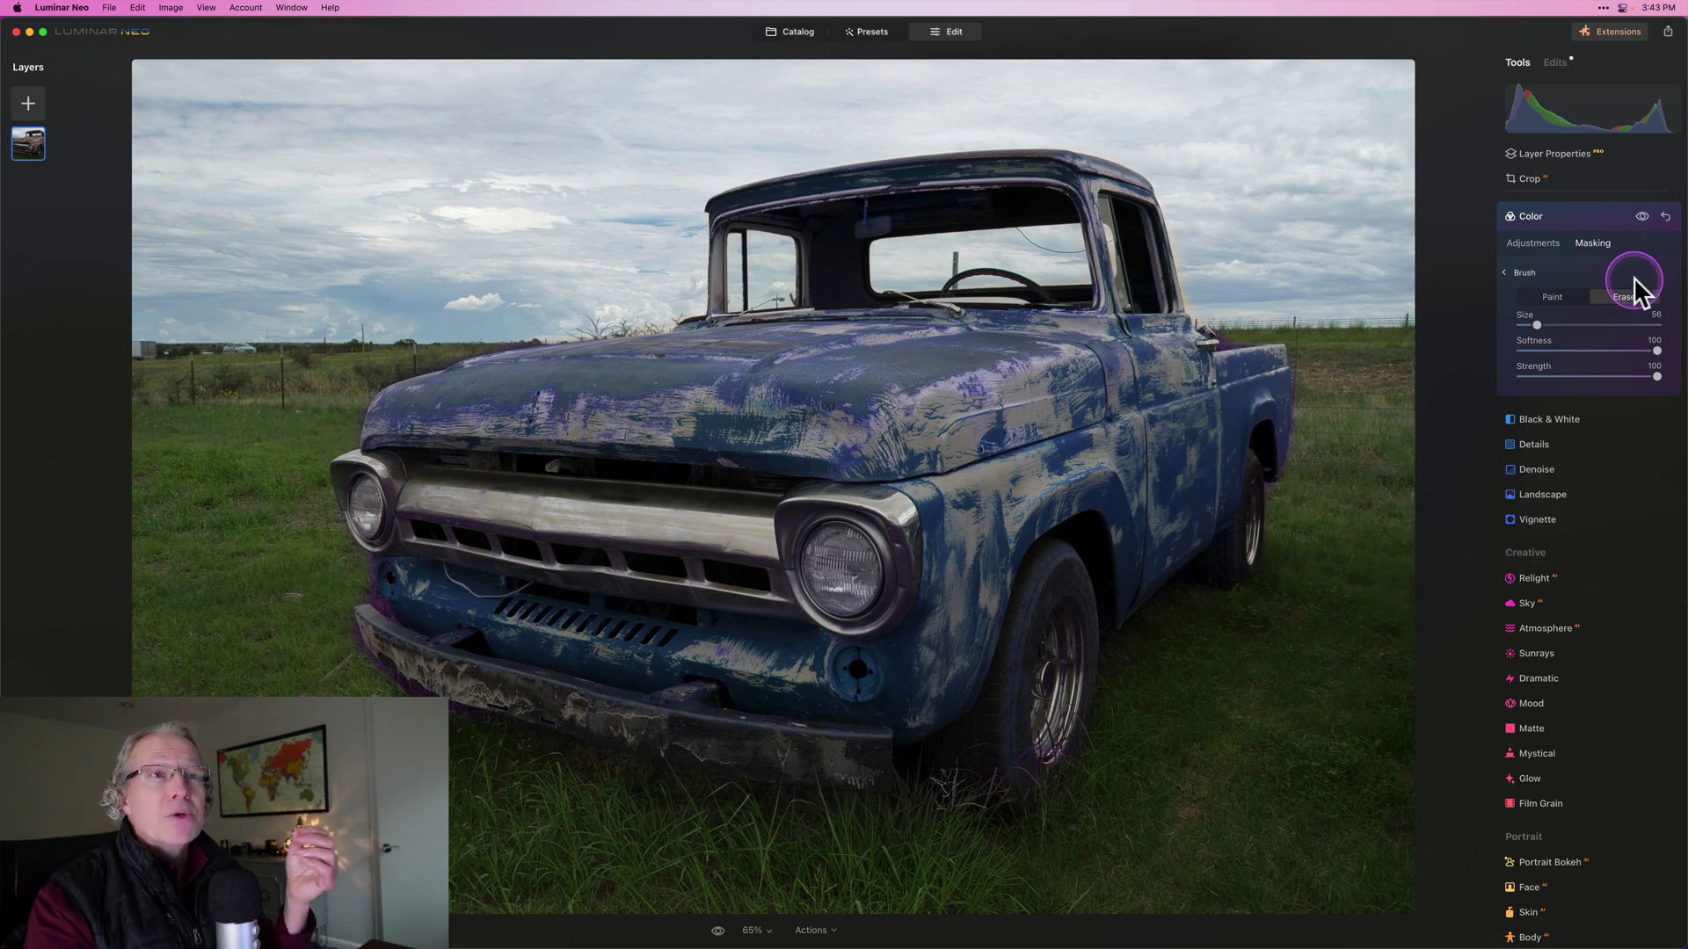
Toggle the Color adjustment off and on to compare red and blue trucks, then collapse Color
click(1544, 243)
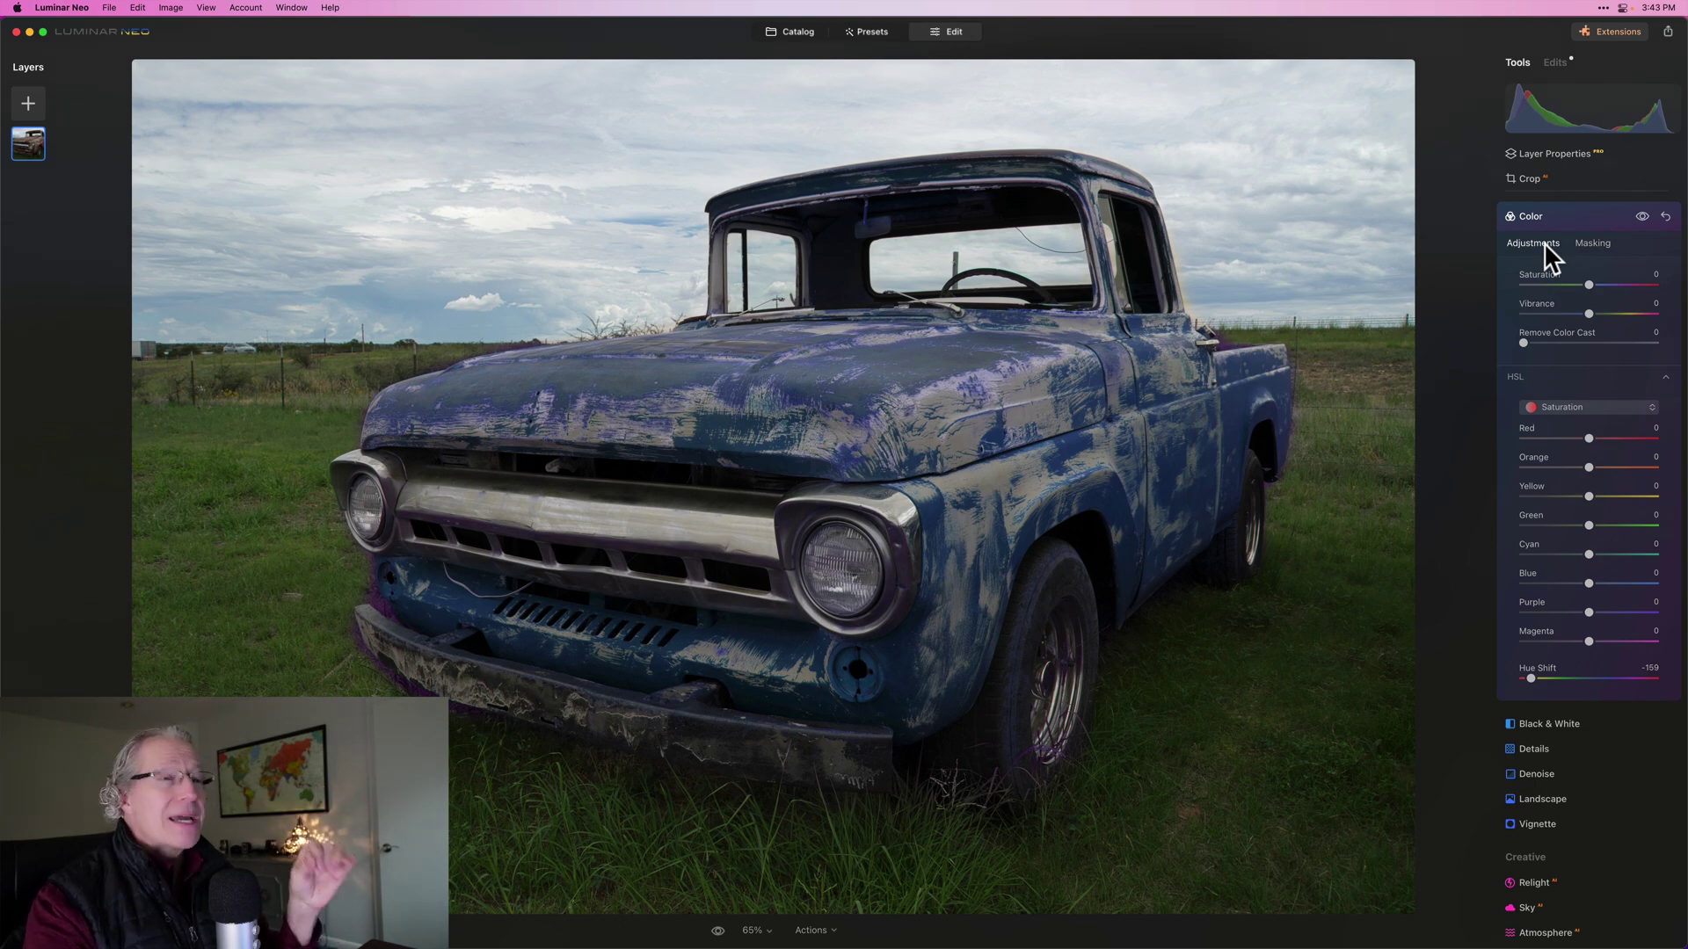
click(1641, 216)
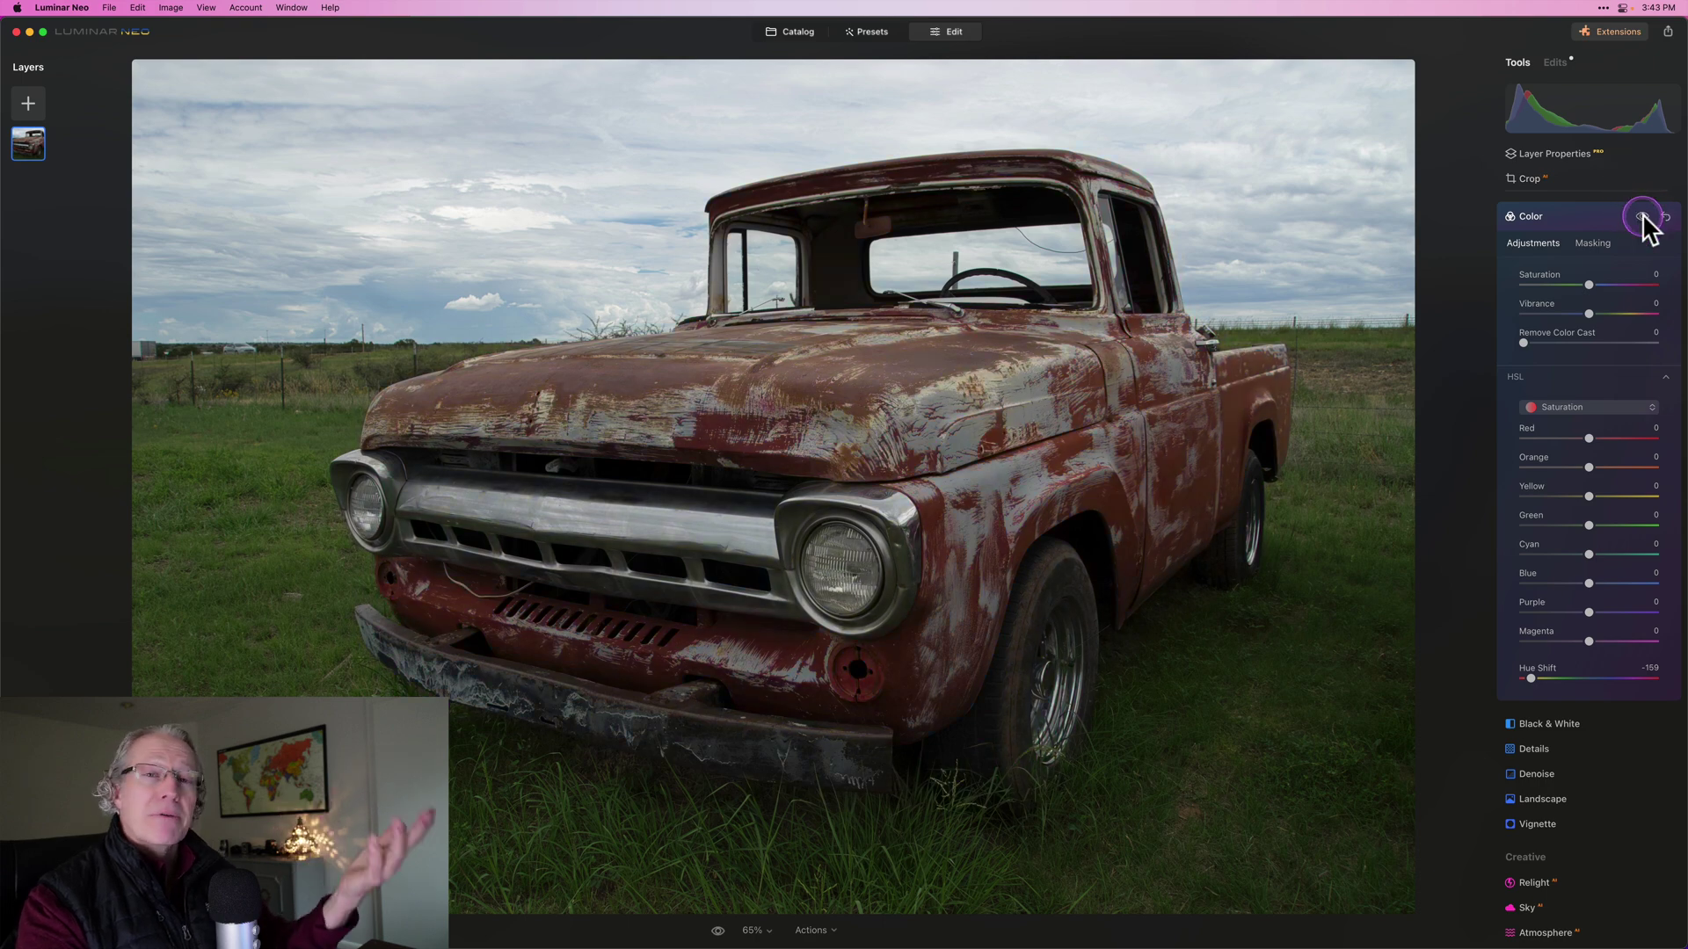
click(1642, 216)
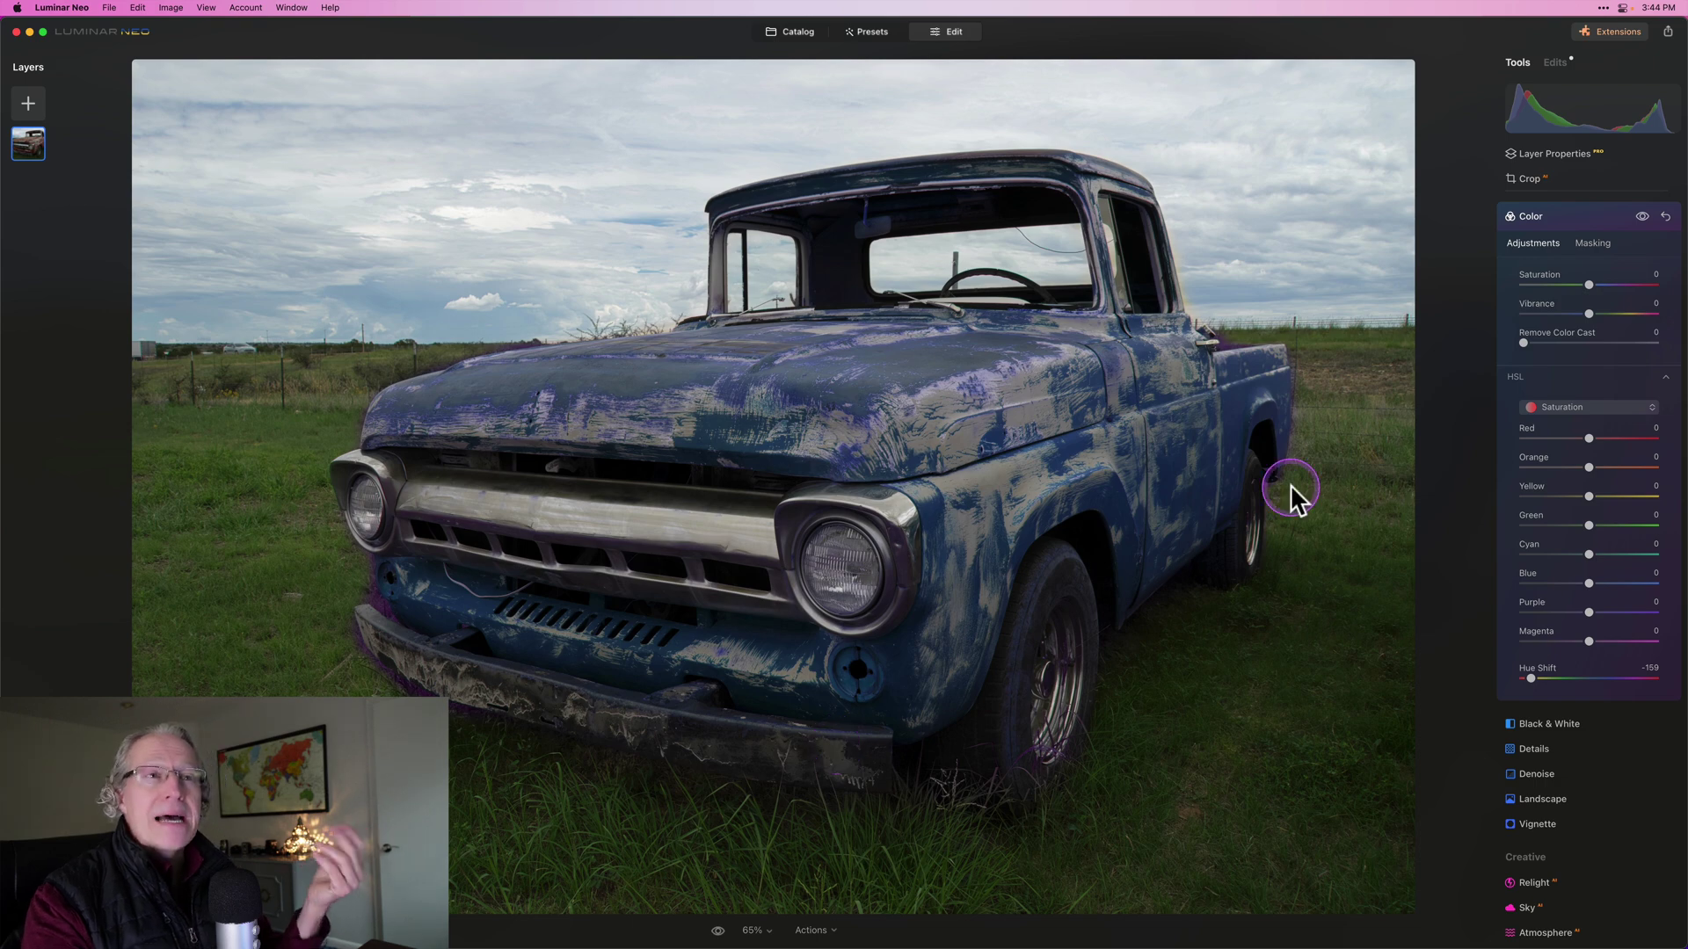
click(1582, 222)
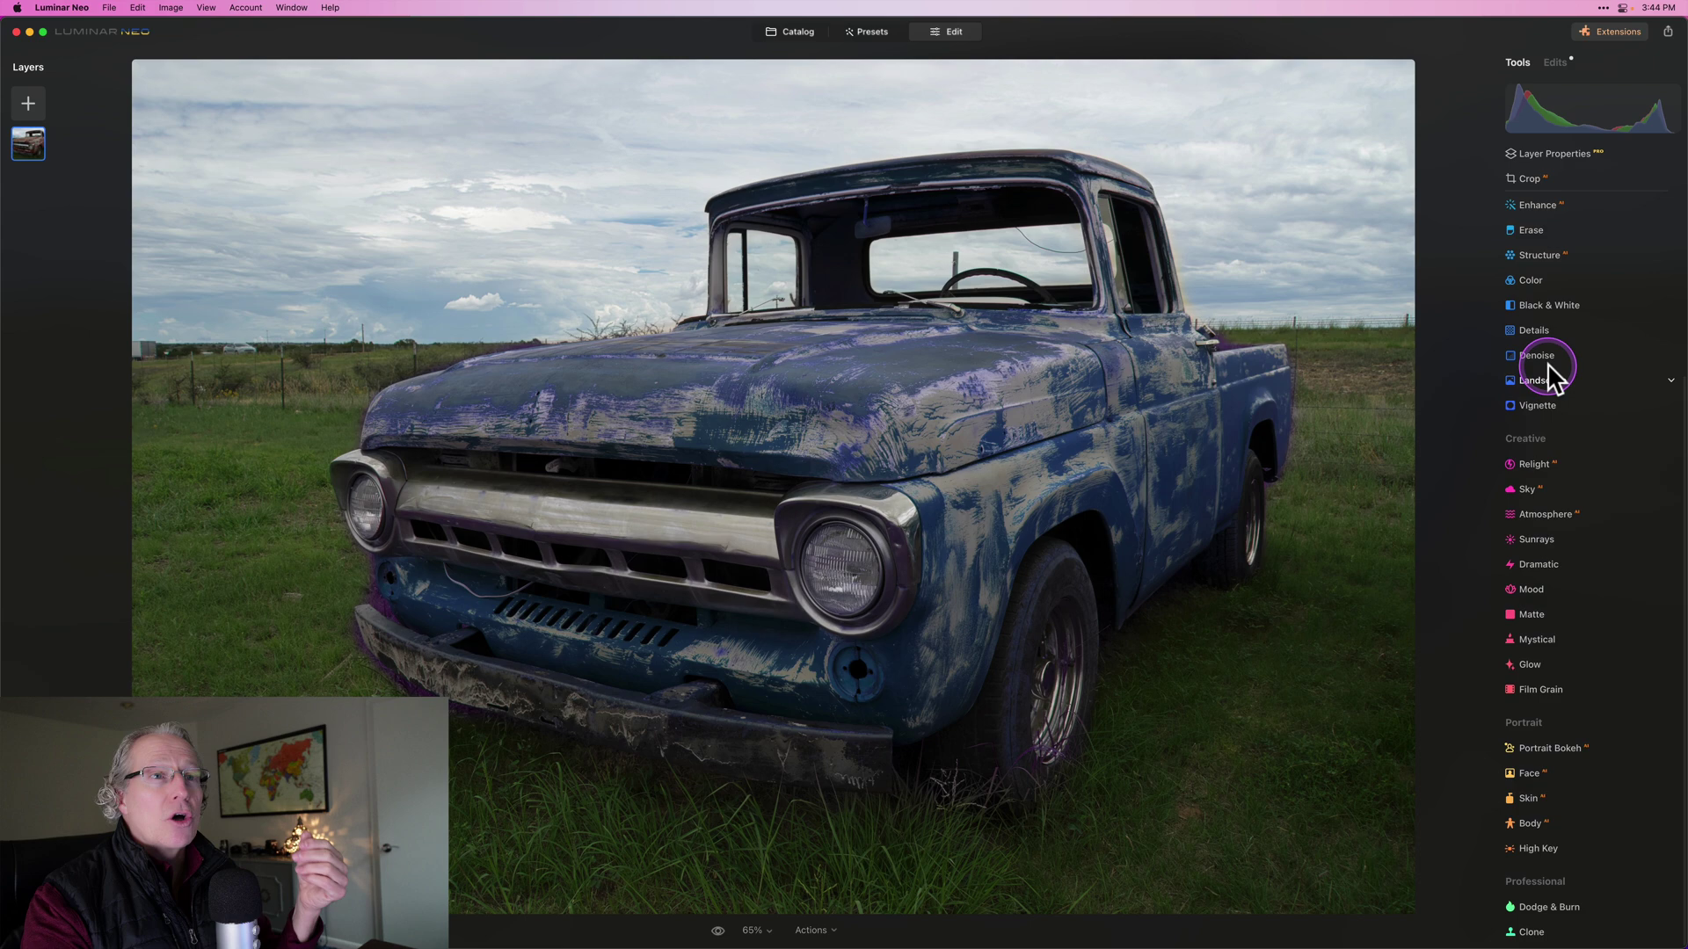
scroll(1547, 362, up, 4)
Raise Enhance's Accent AI slider to 88, then collapse Enhance and reopen Color
click(1545, 341)
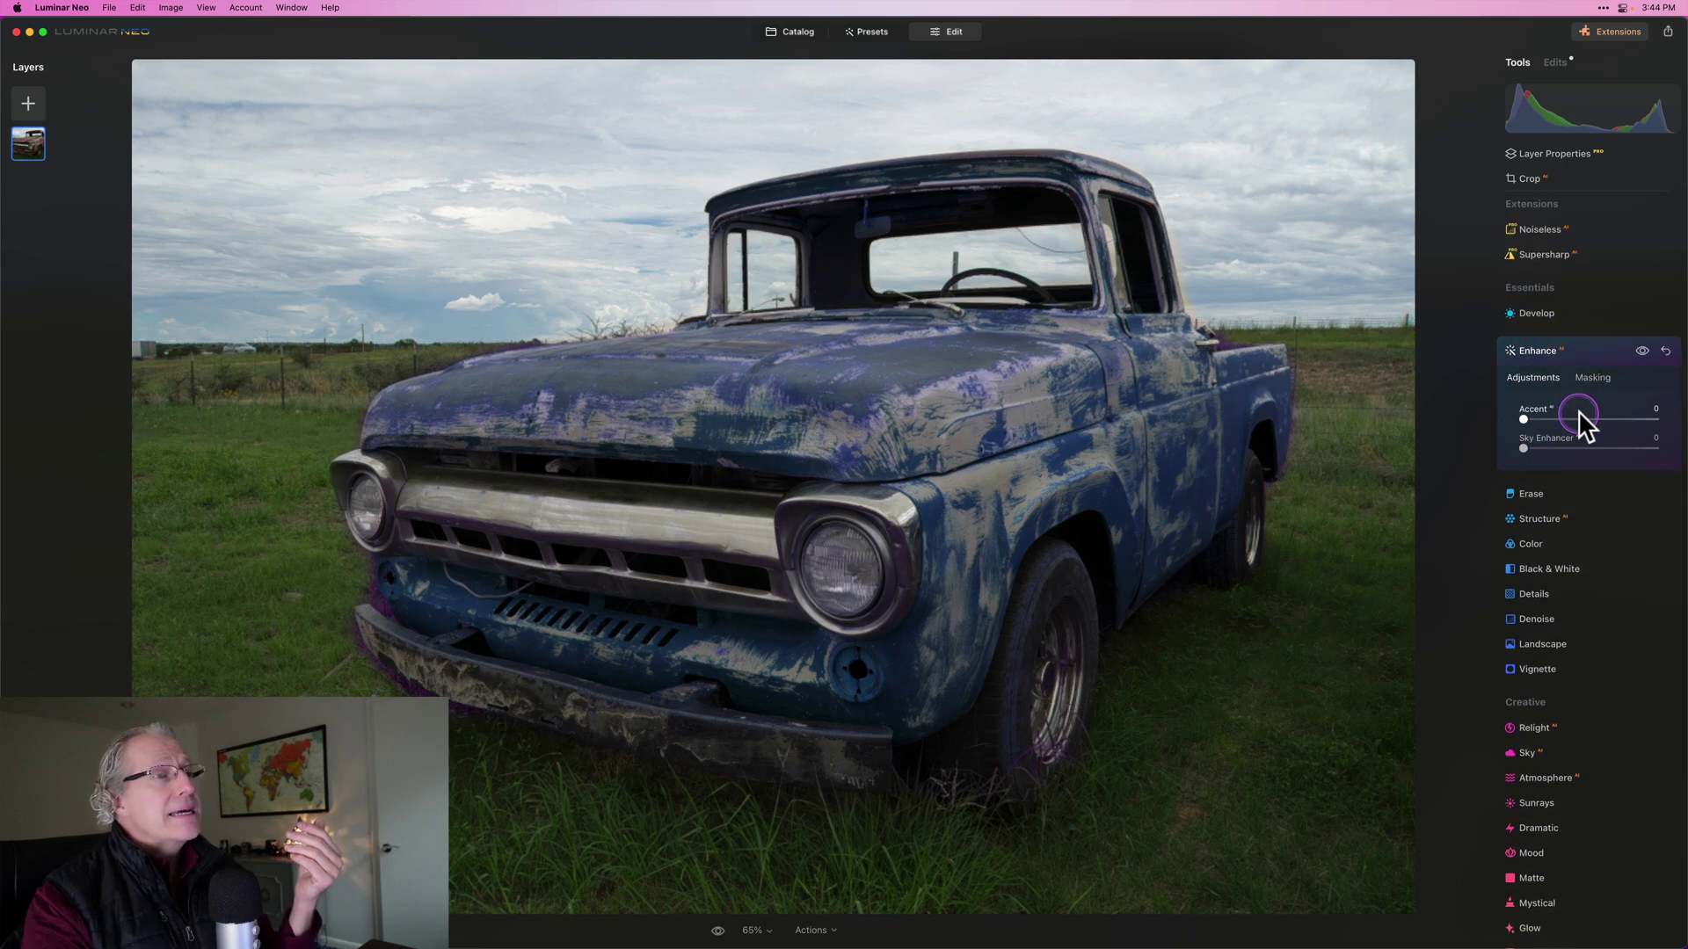
drag(1579, 410, 1649, 408)
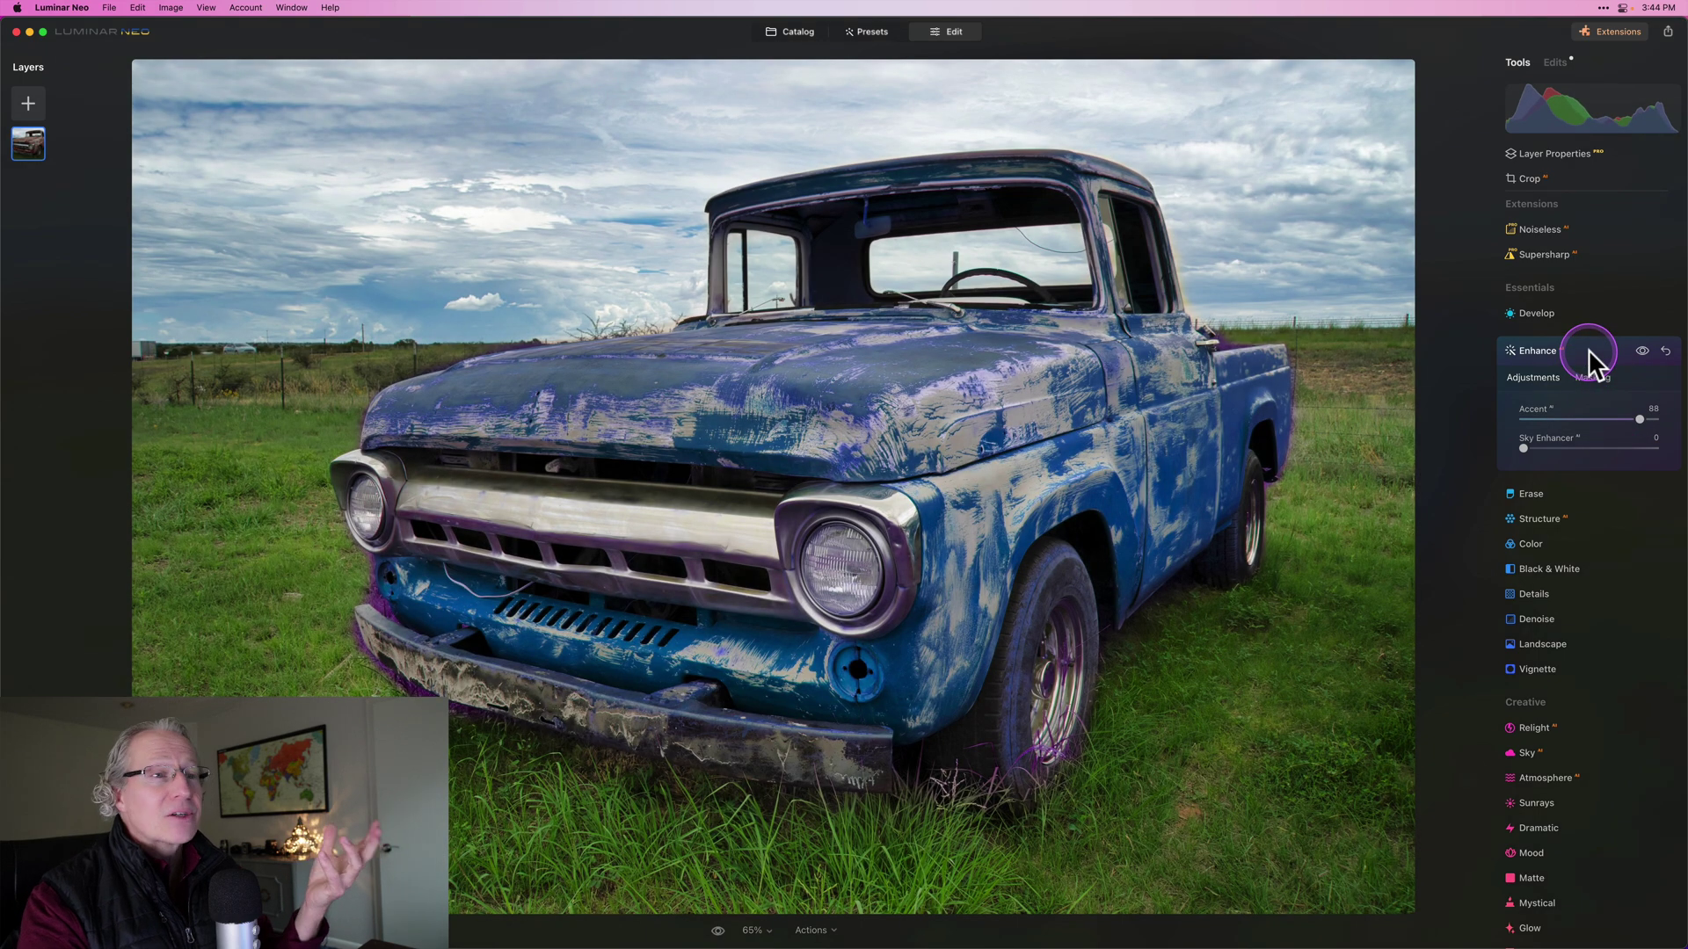
click(1588, 350)
click(1537, 413)
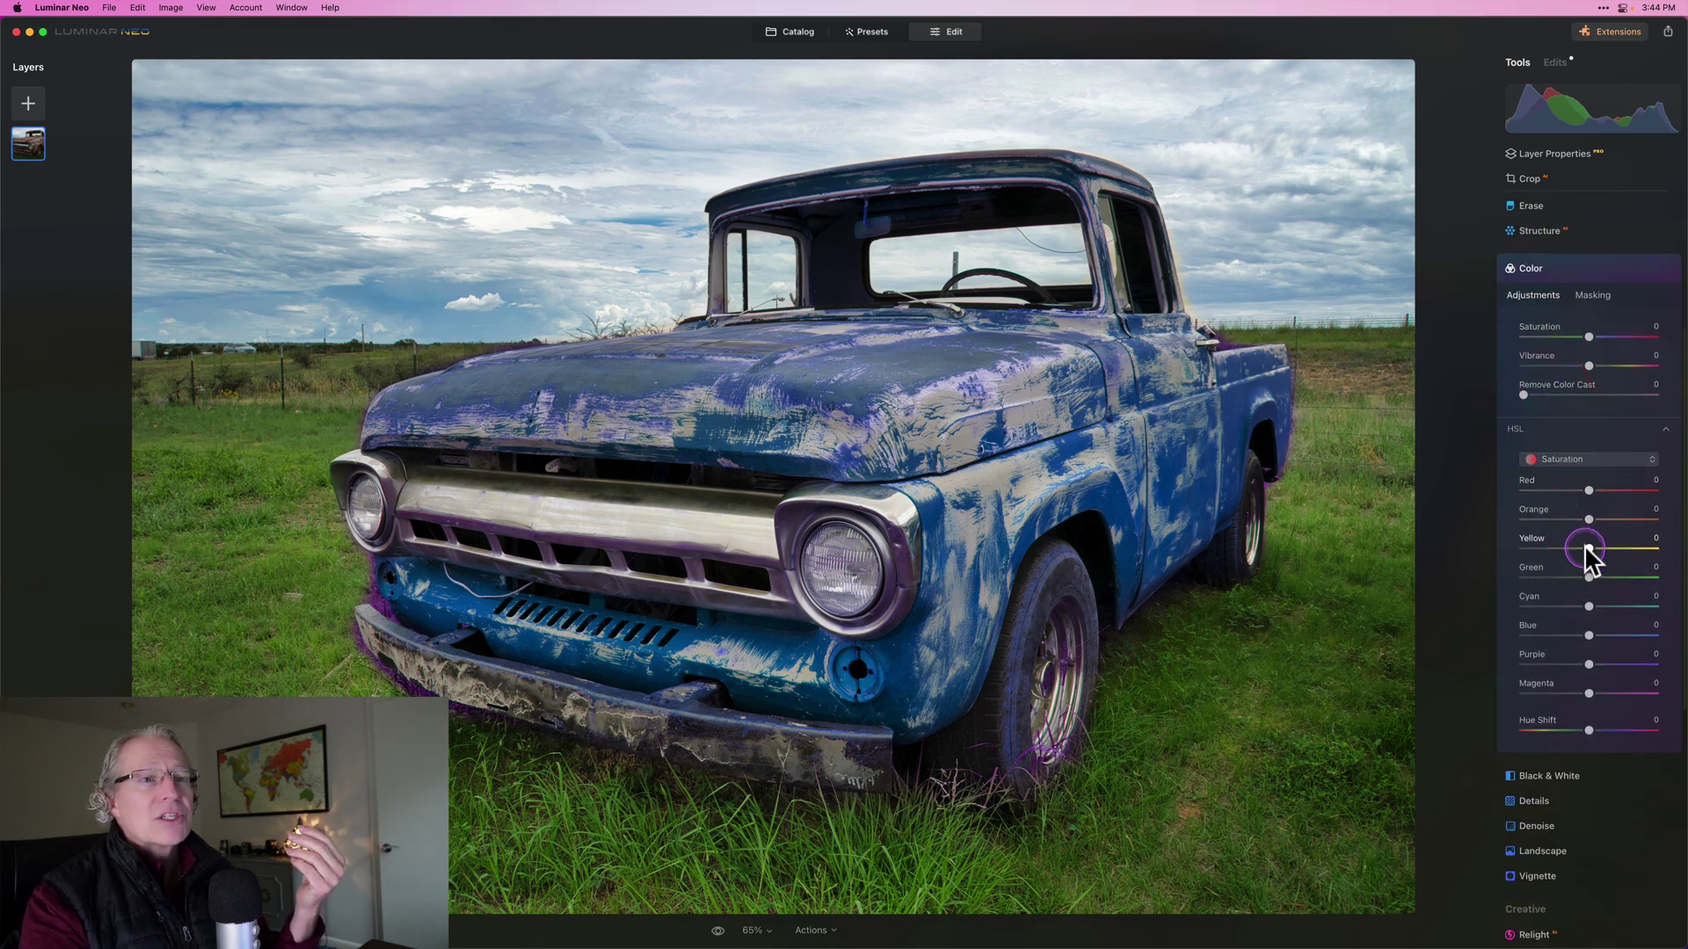
Lower HSL Yellow saturation to -54
drag(1585, 547, 1541, 578)
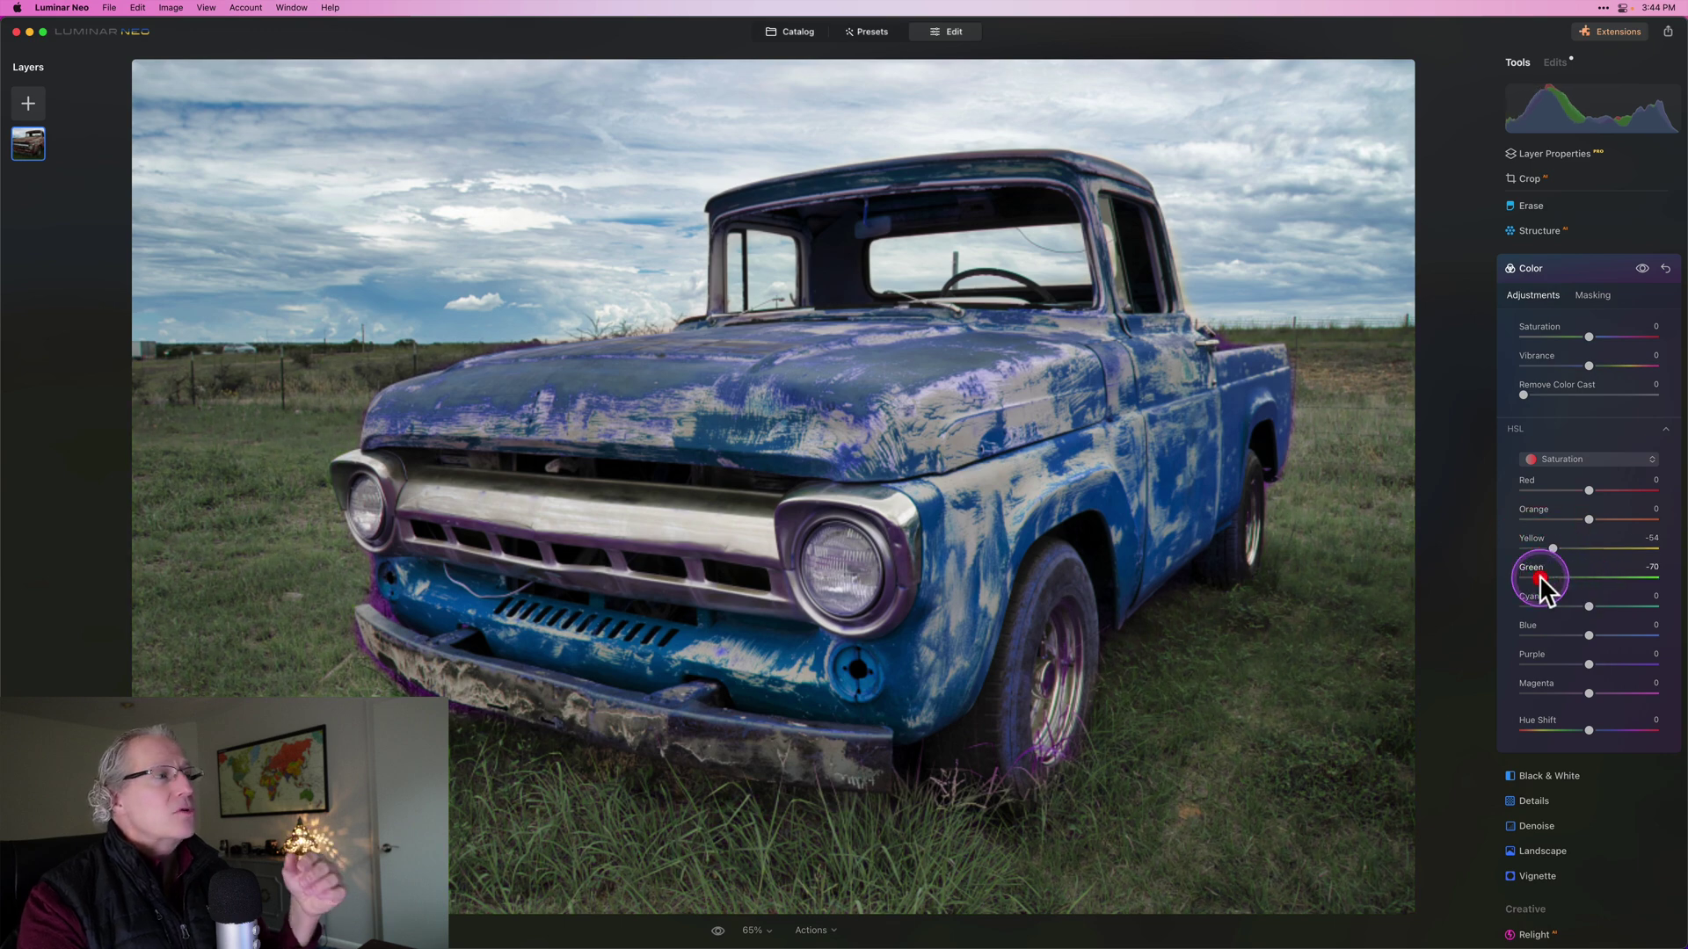